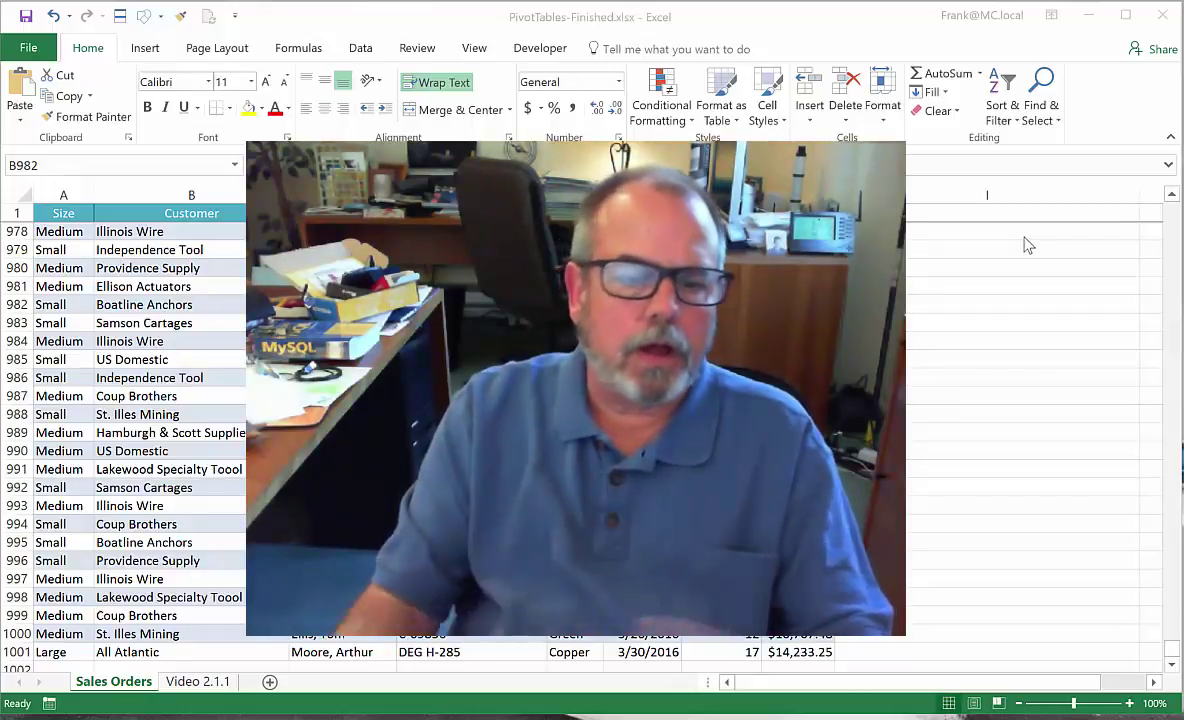
- Insert an empty PivotTable from the Sales Orders data on a new worksheet
click(208, 683)
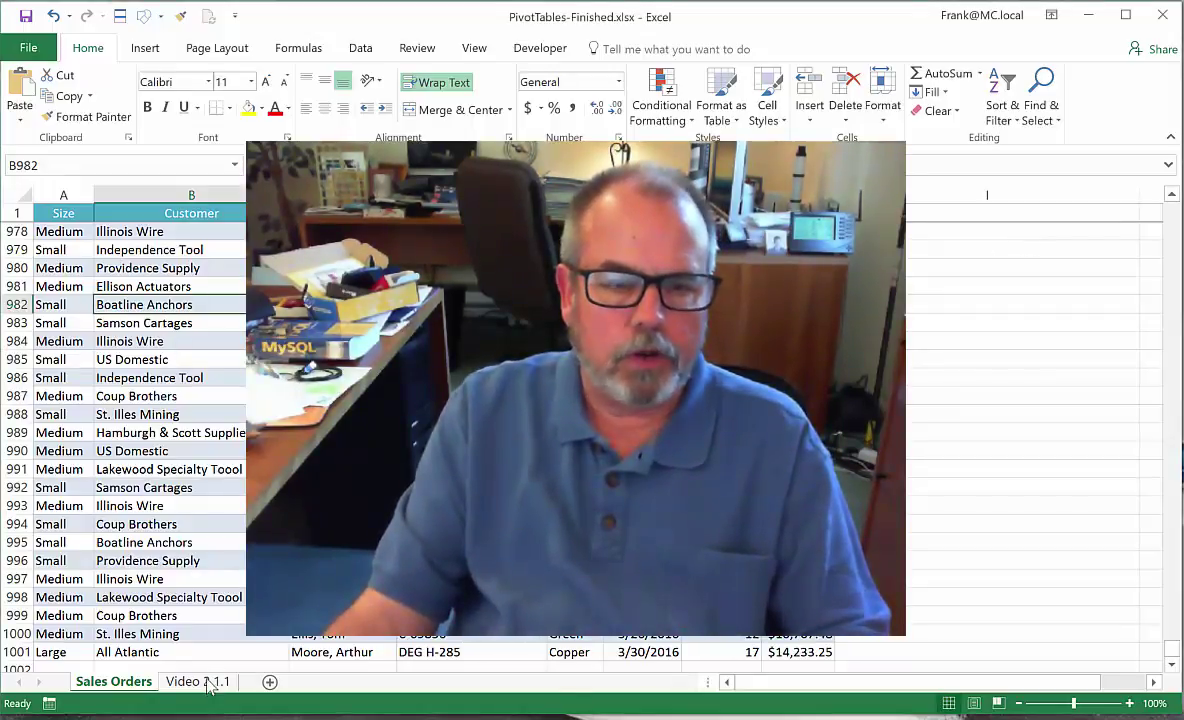
click(208, 683)
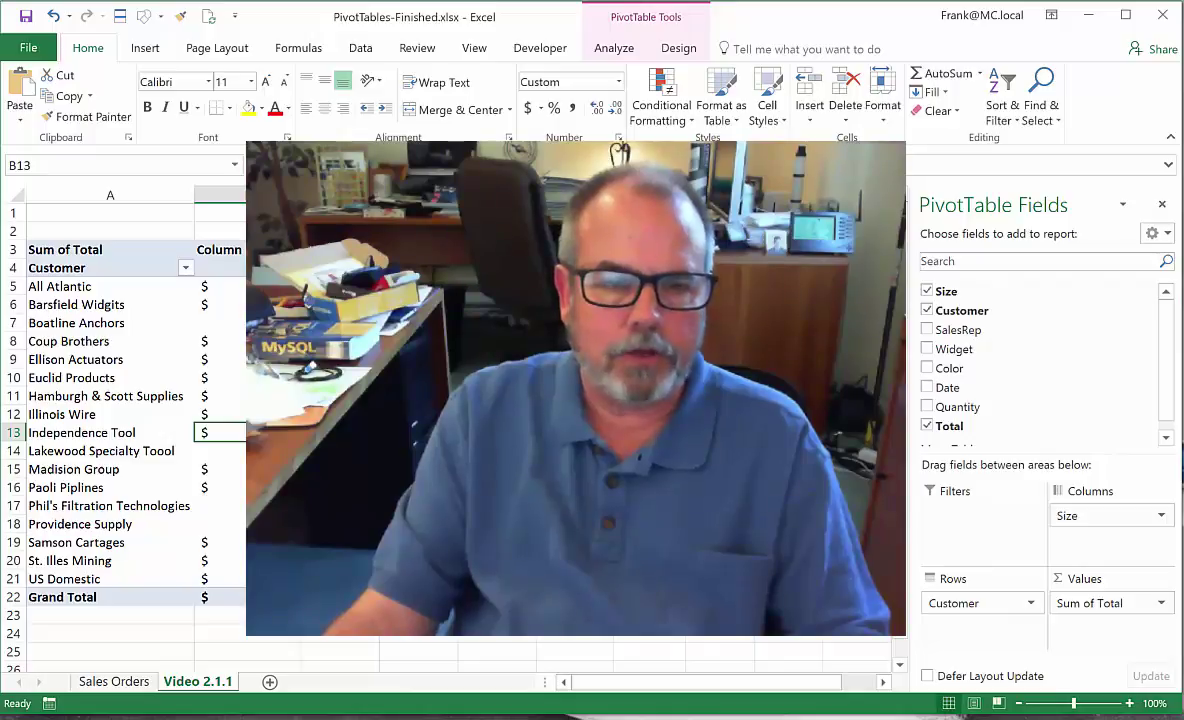
click(114, 681)
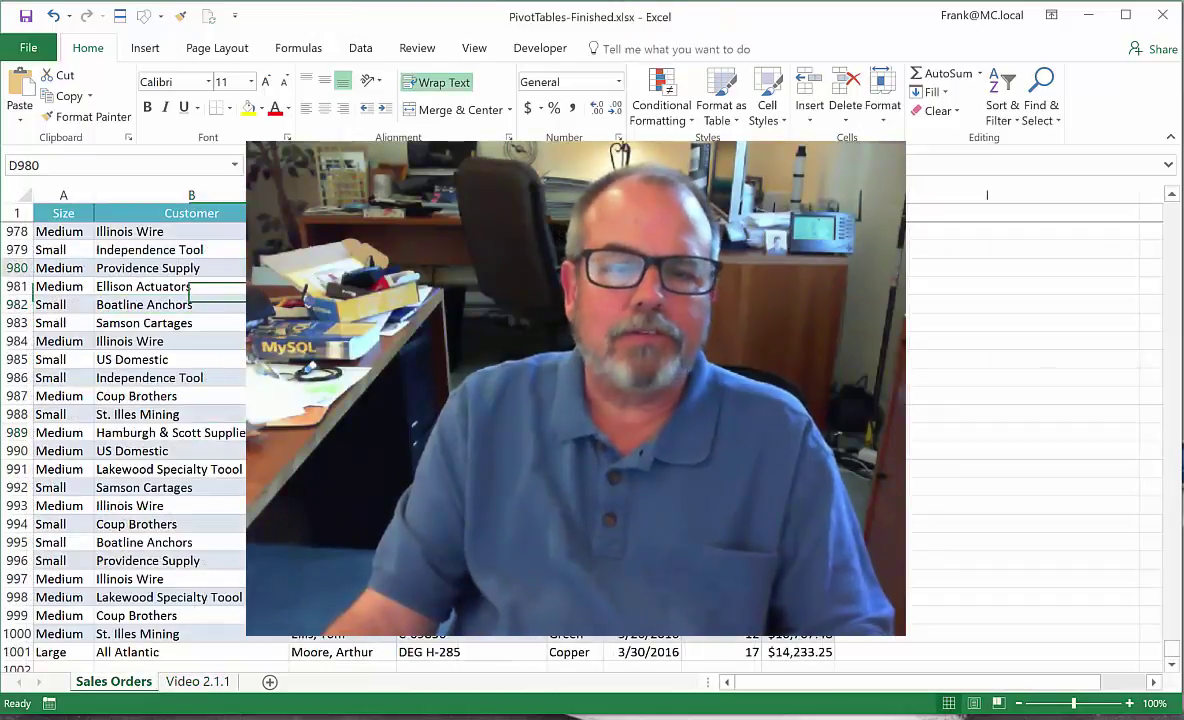
click(143, 286)
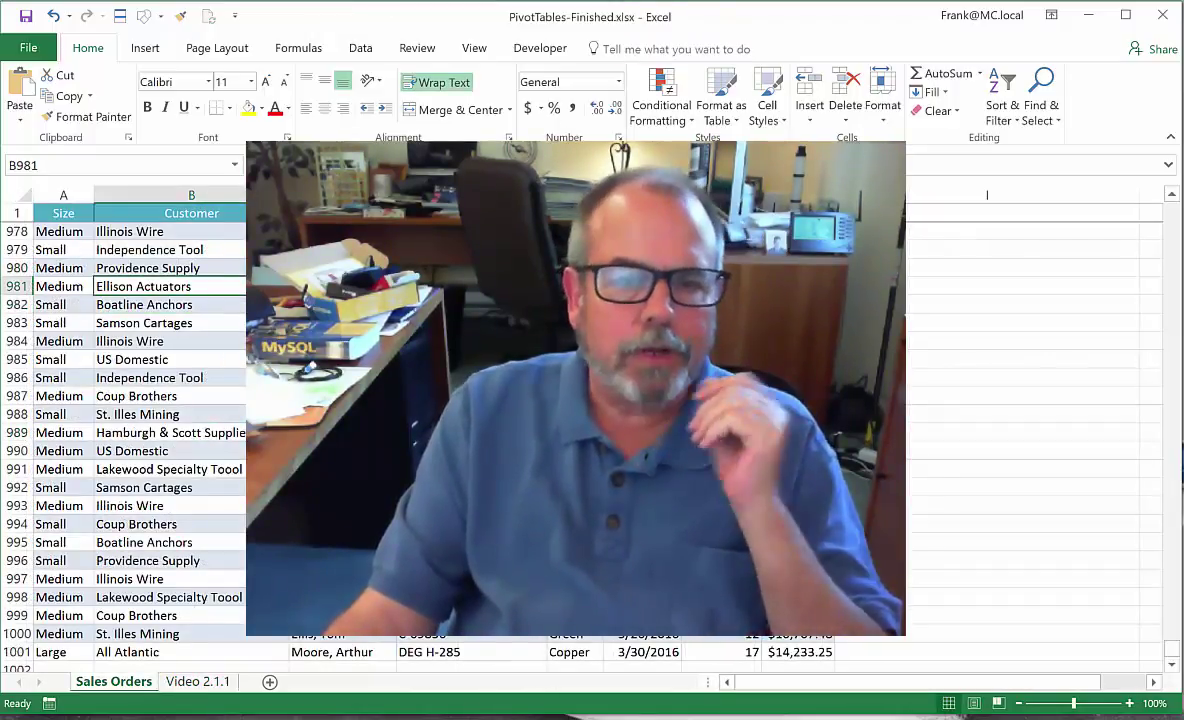
click(145, 50)
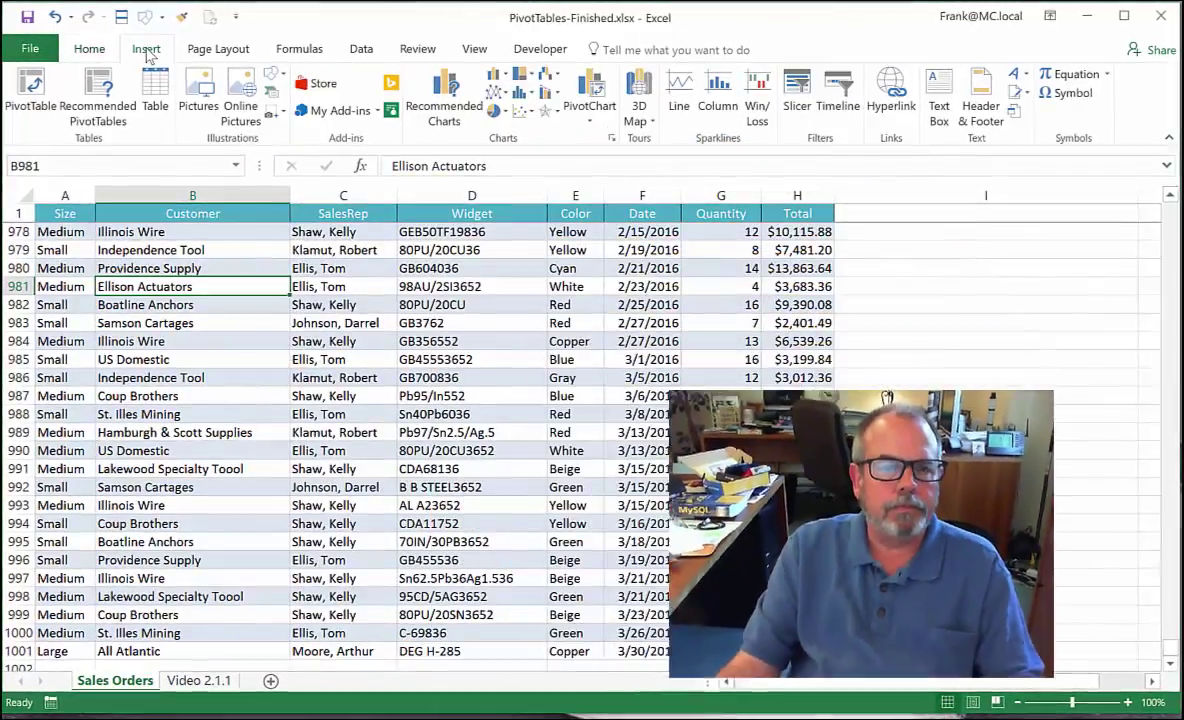
click(35, 90)
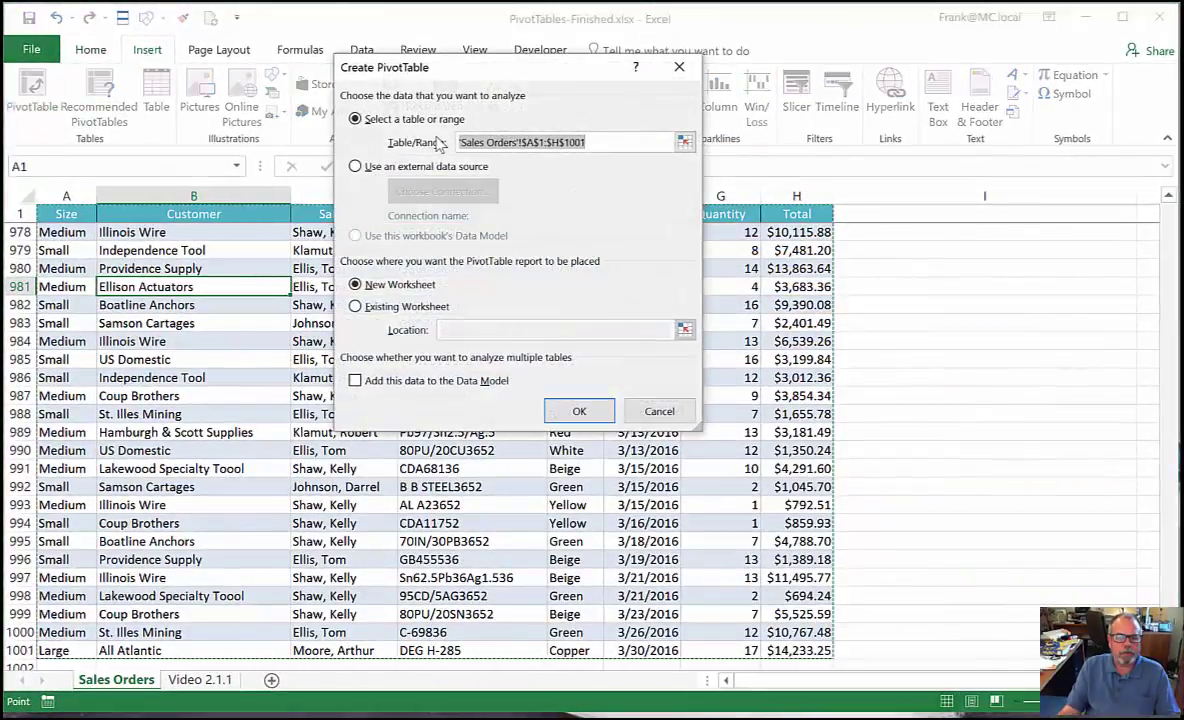
click(580, 411)
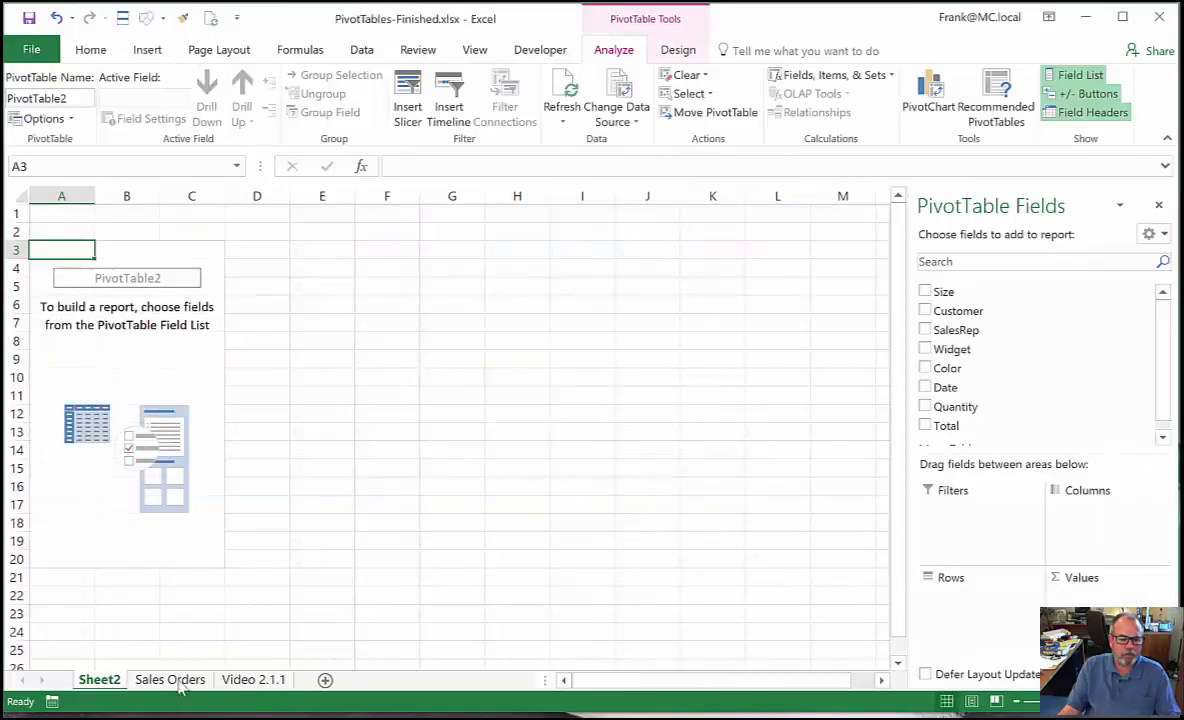
- Move the new sheet after Video 2.1.1 and start renaming it 'Video 2.1.2'
drag(300, 688, 300, 688)
double_click(270, 679)
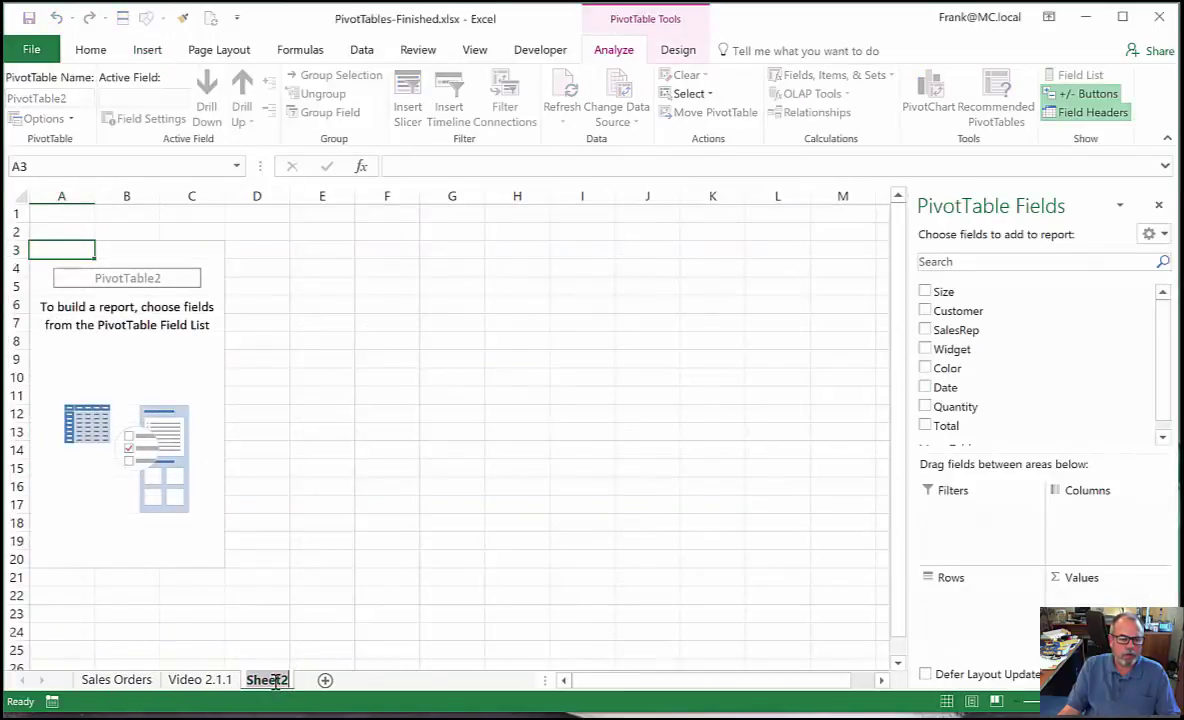
text(Video)
key(Return)
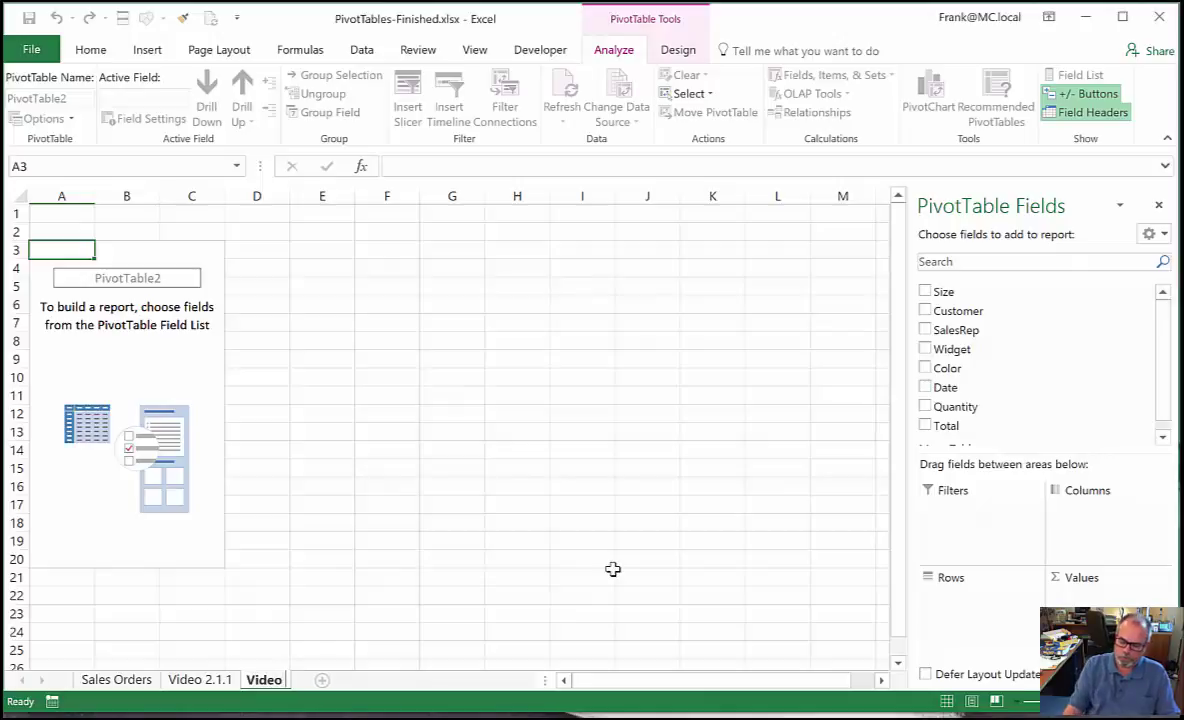
- Finish naming the sheet 'Video 2.1.2', then put Customer in Rows and Total in Values
text( 2.1.2)
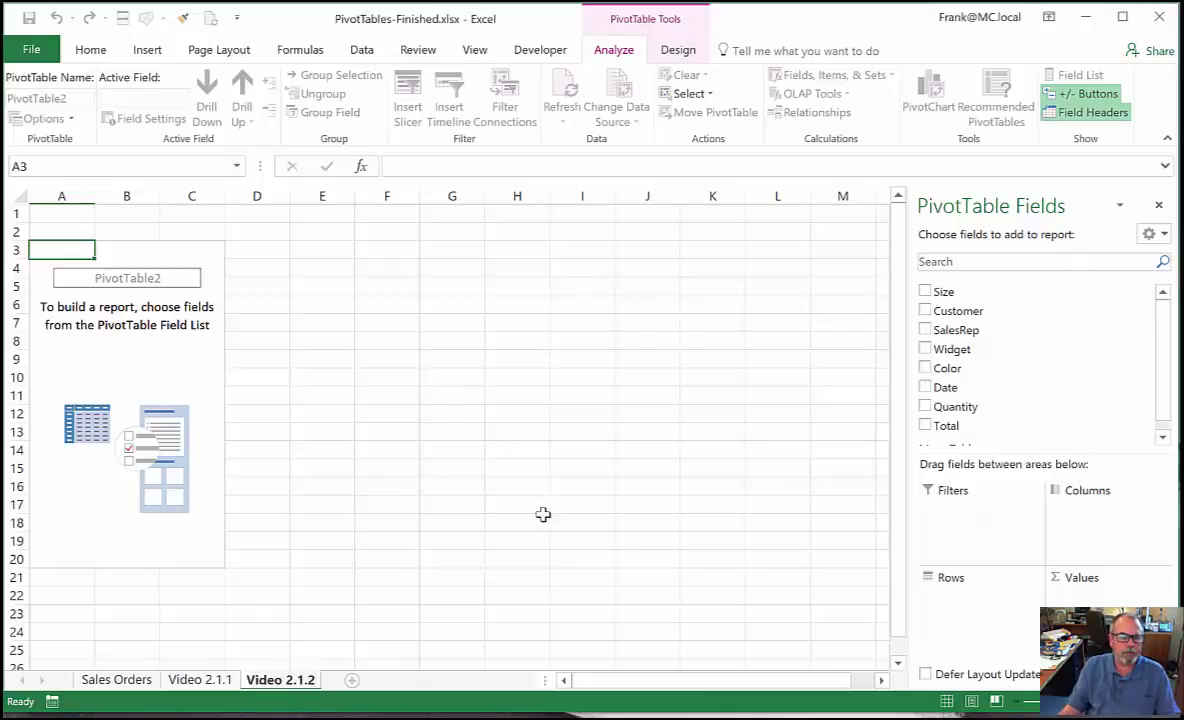
click(470, 449)
click(172, 306)
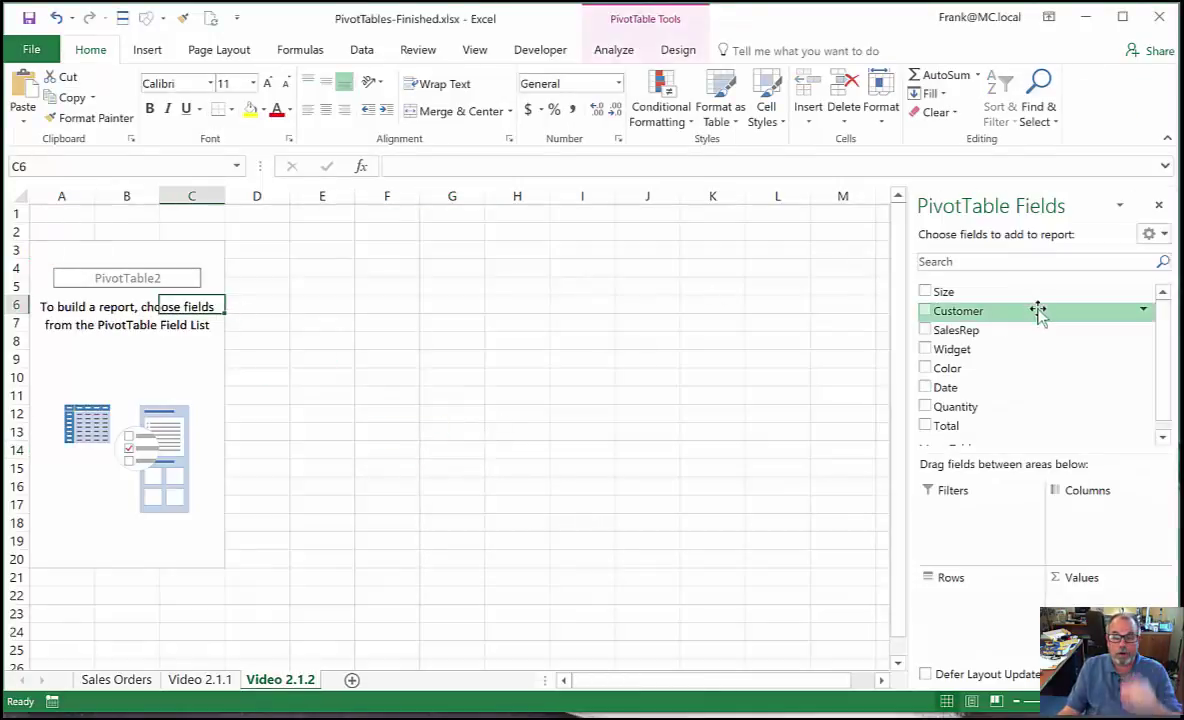
drag(973, 312, 983, 590)
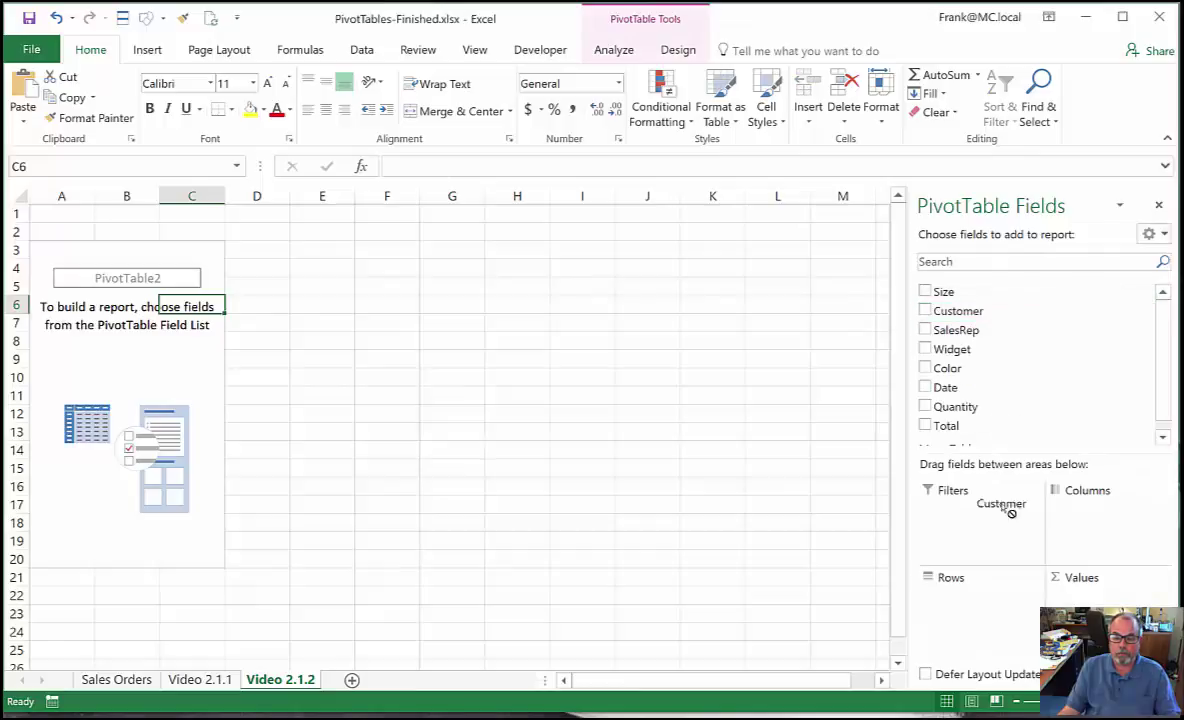
drag(946, 425, 1082, 600)
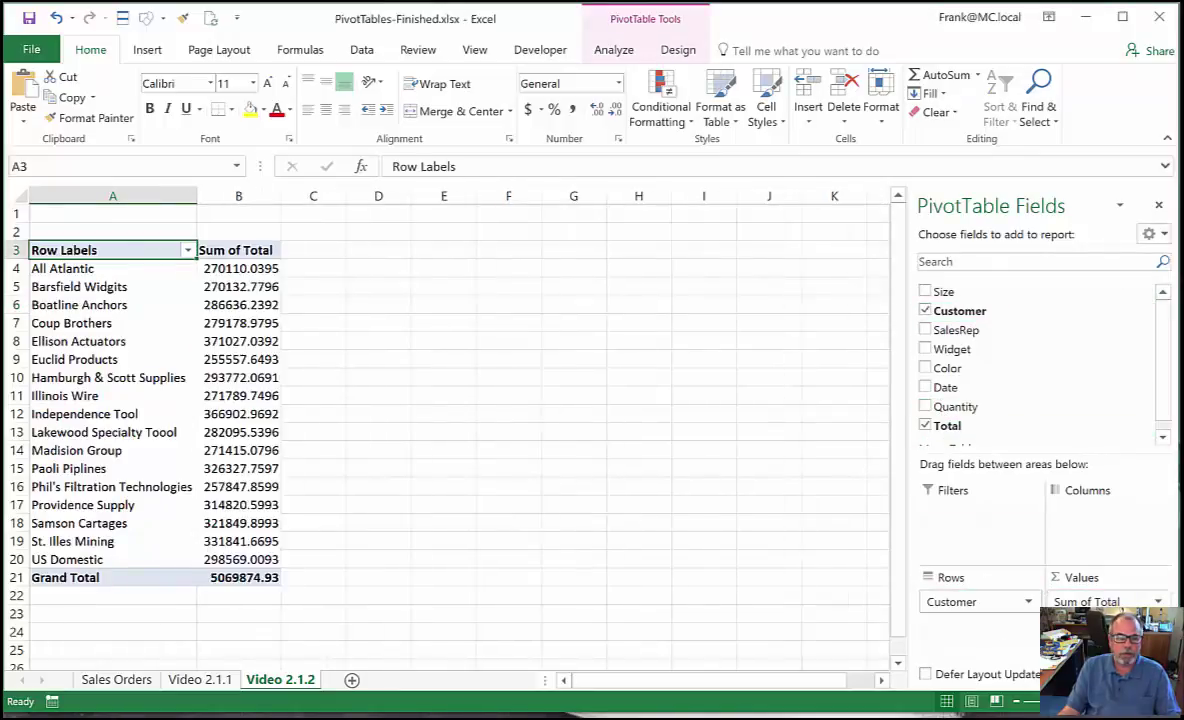
- Format the Sum of Total column as Accounting with no decimal places
click(240, 195)
click(528, 110)
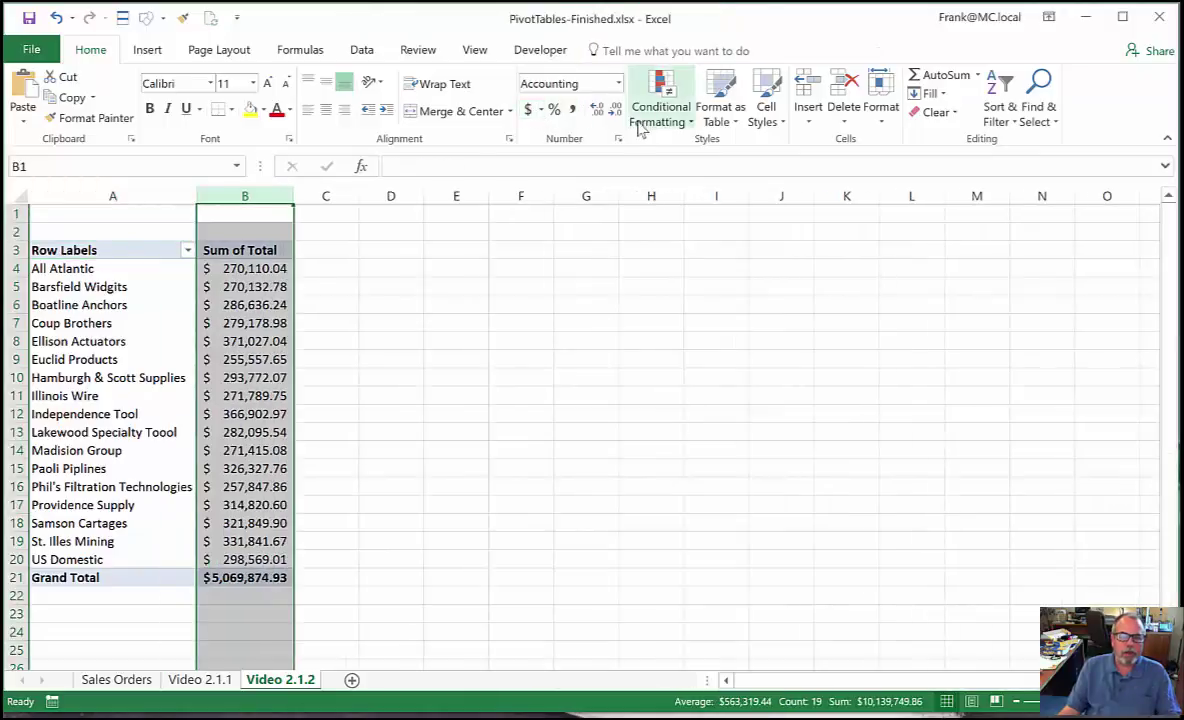
click(614, 110)
click(614, 110)
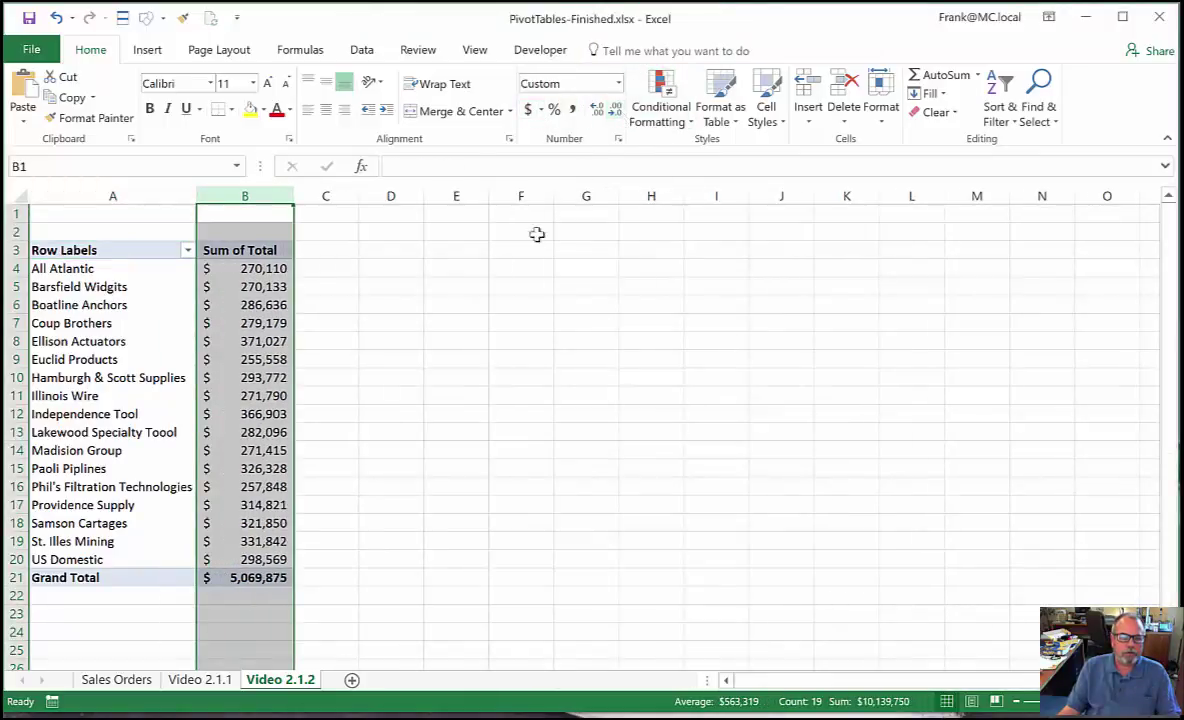
click(322, 358)
click(188, 270)
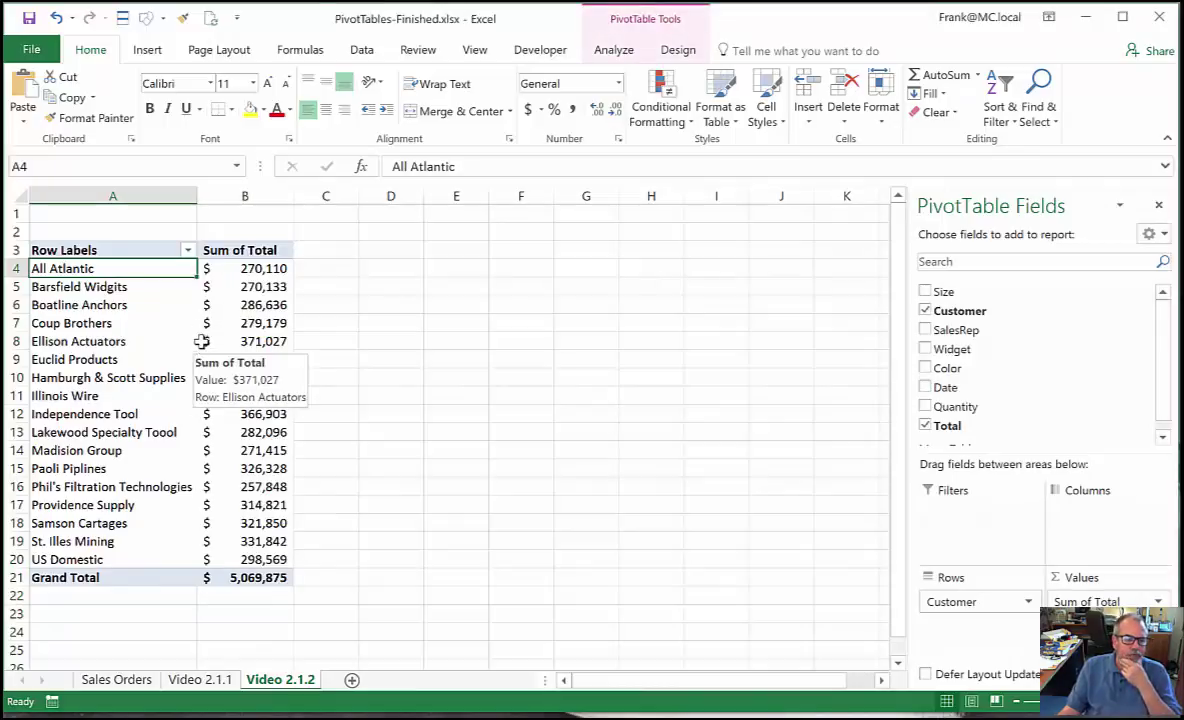
click(188, 251)
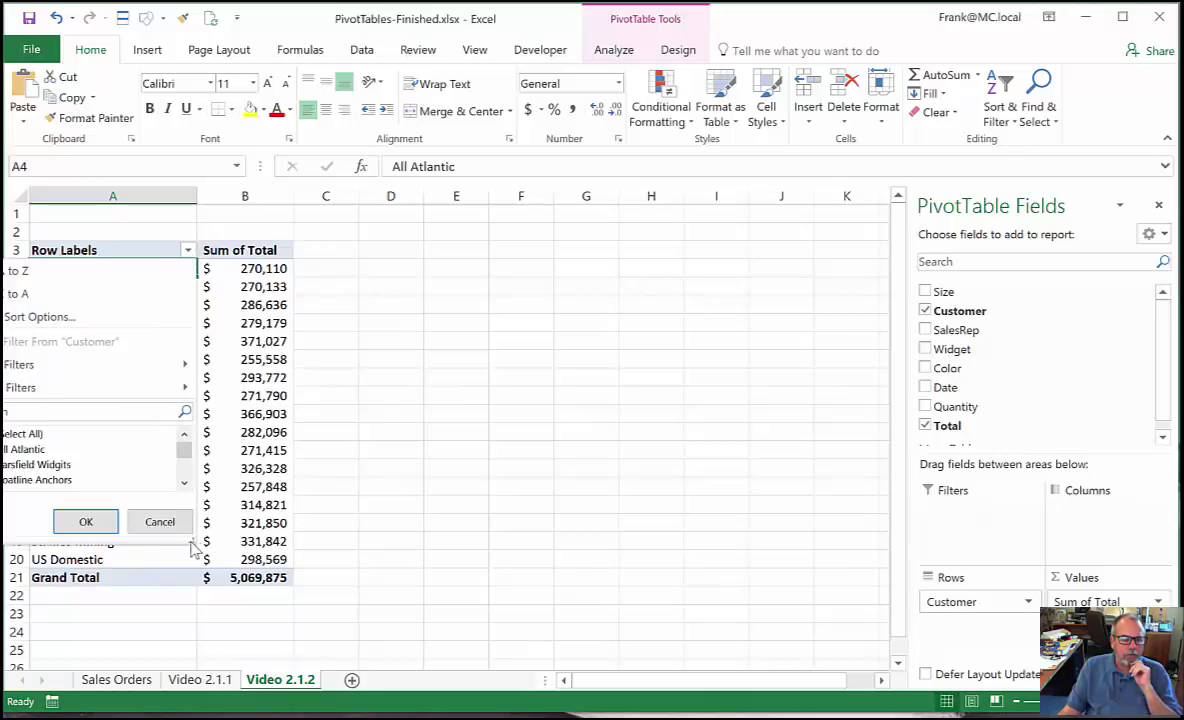
drag(191, 541, 301, 636)
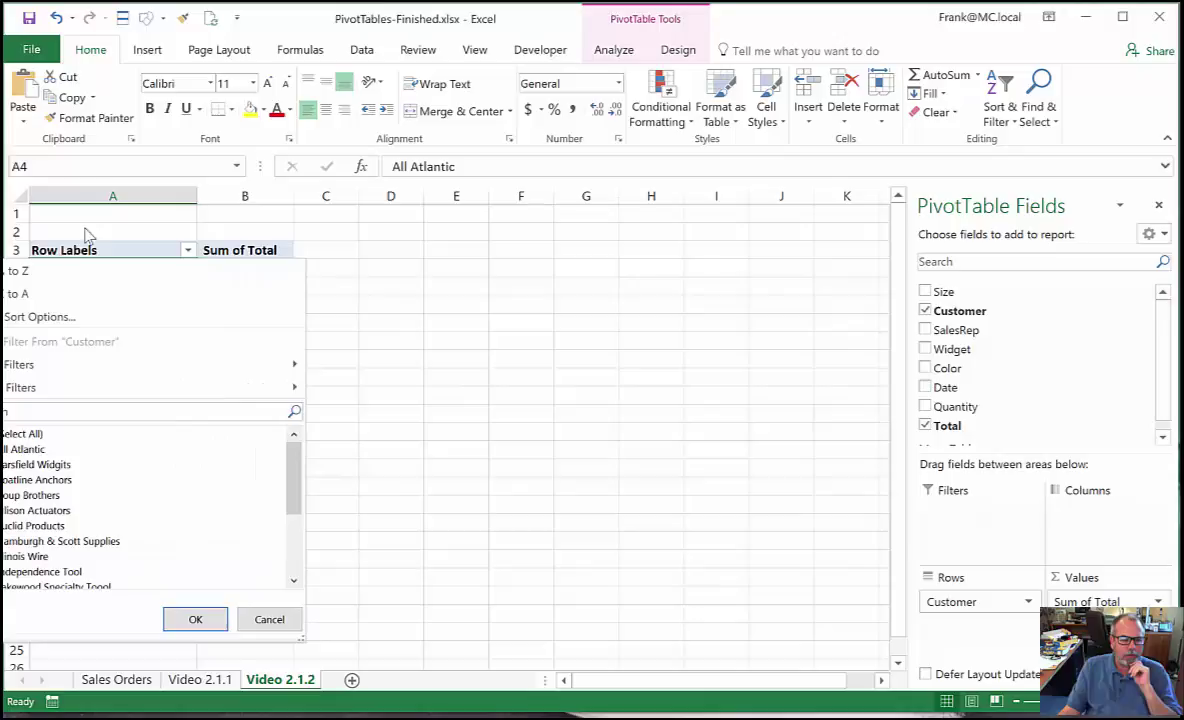
click(276, 293)
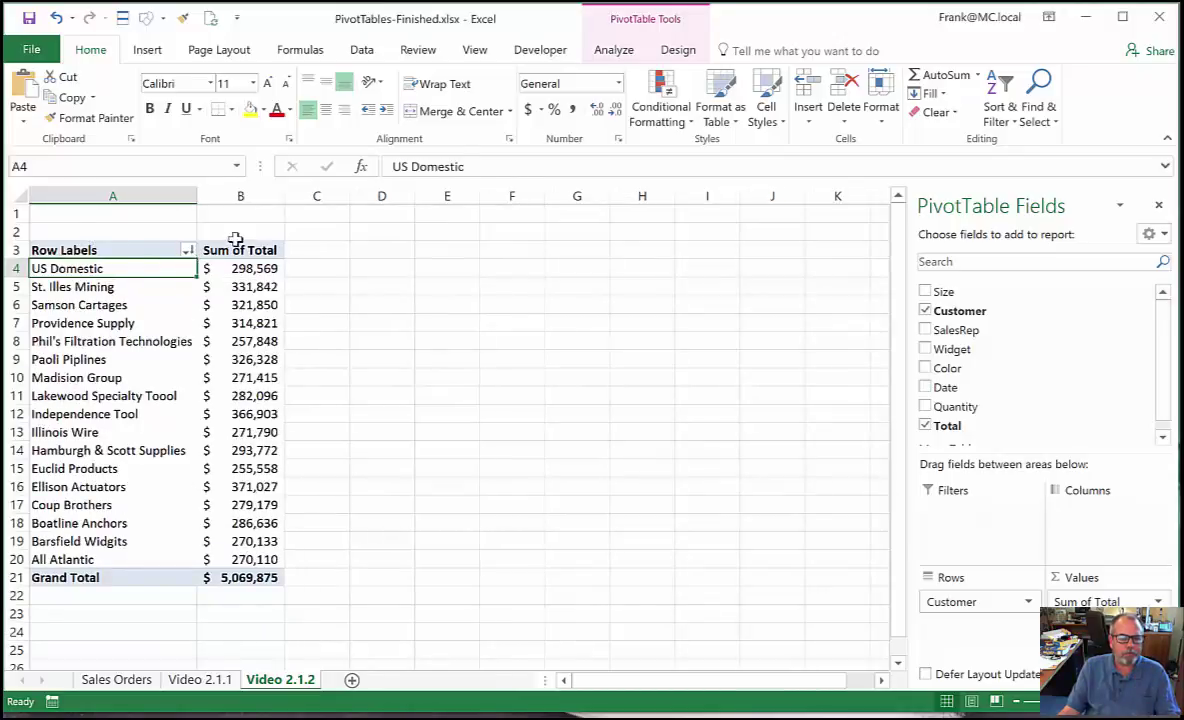
key(ctrl+z)
click(188, 251)
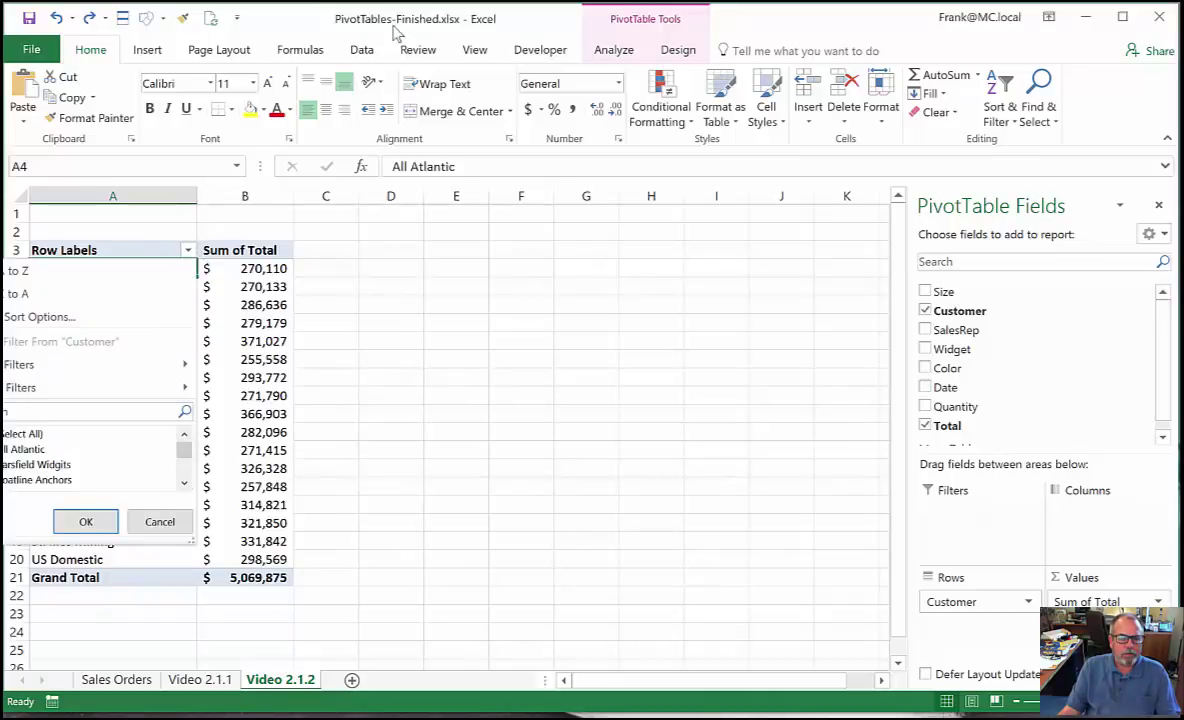
click(388, 27)
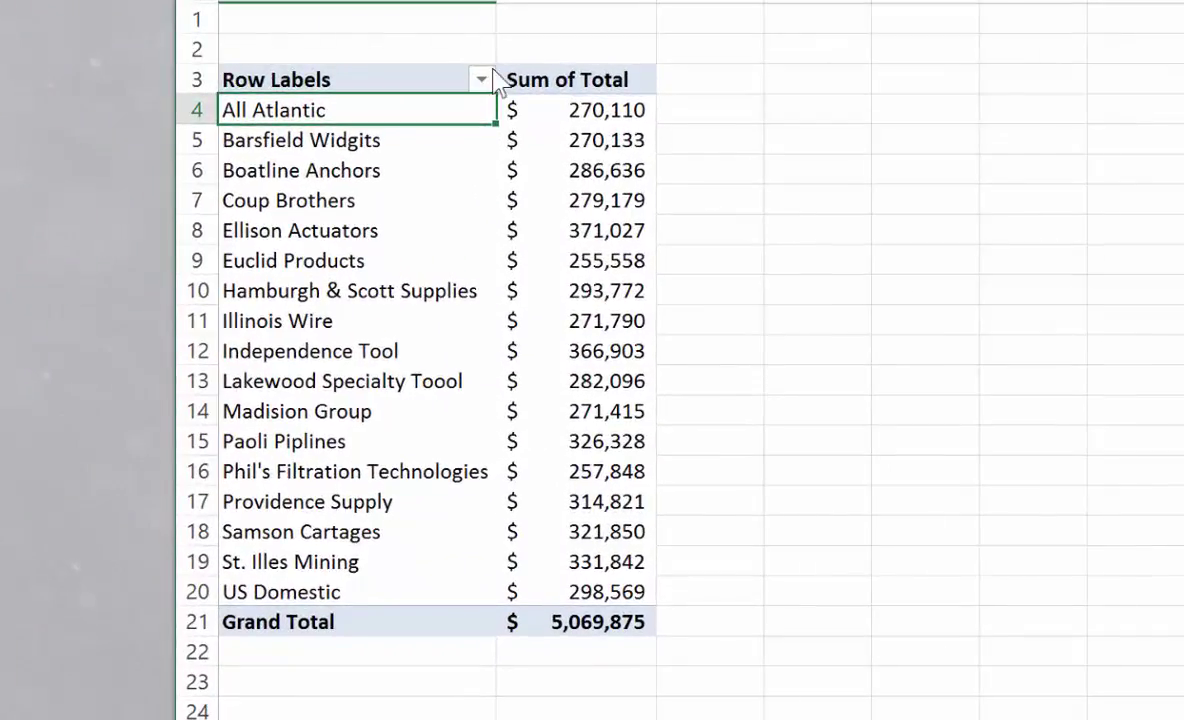
click(482, 81)
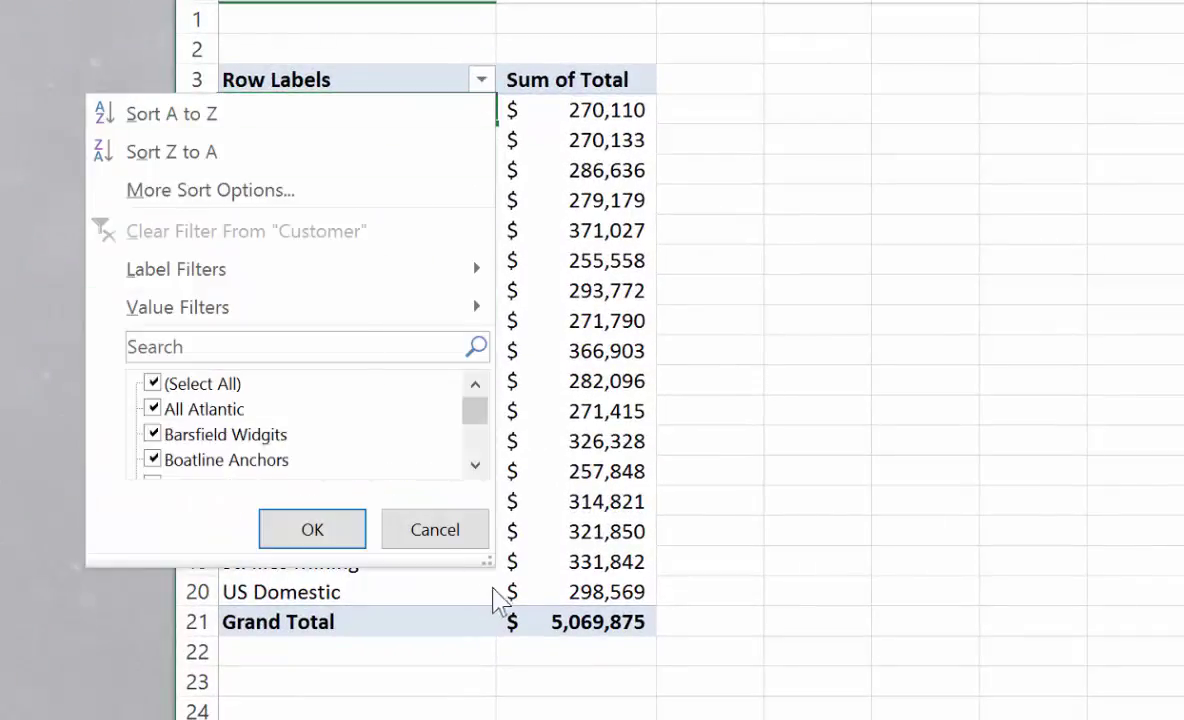
drag(490, 557, 550, 715)
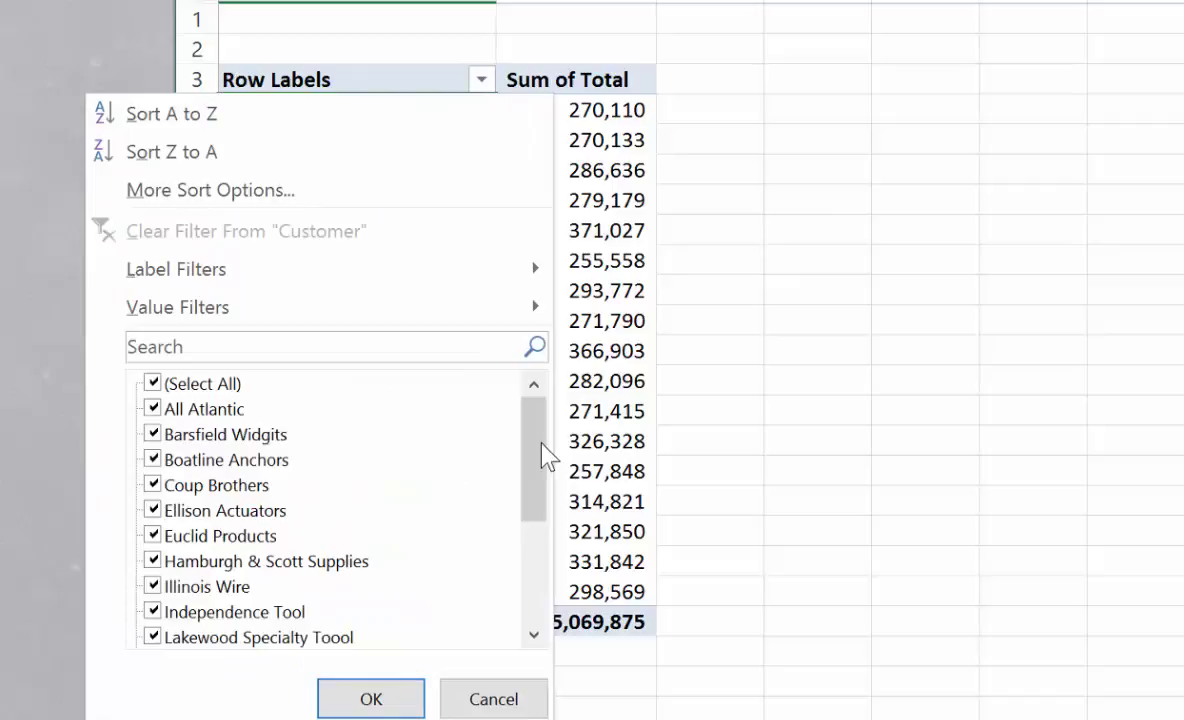
mouse_move(542, 455)
mouse_down()
mouse_move(540, 492)
mouse_move(538, 415)
mouse_up()
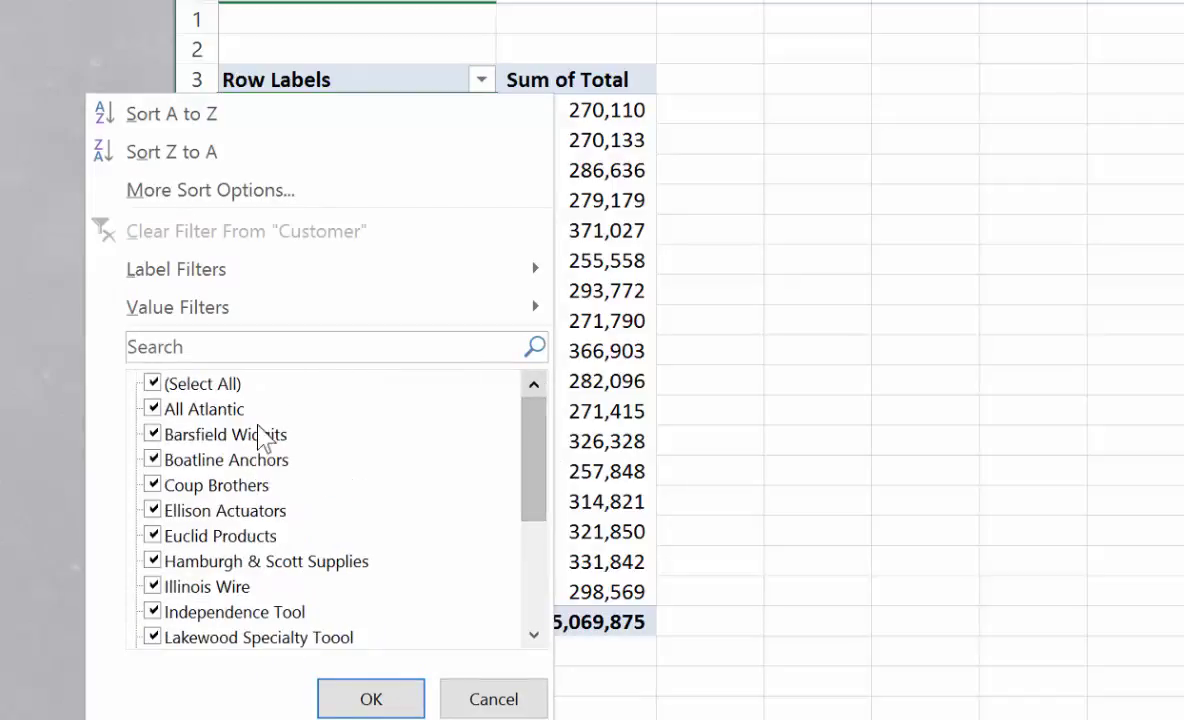
click(152, 384)
click(152, 408)
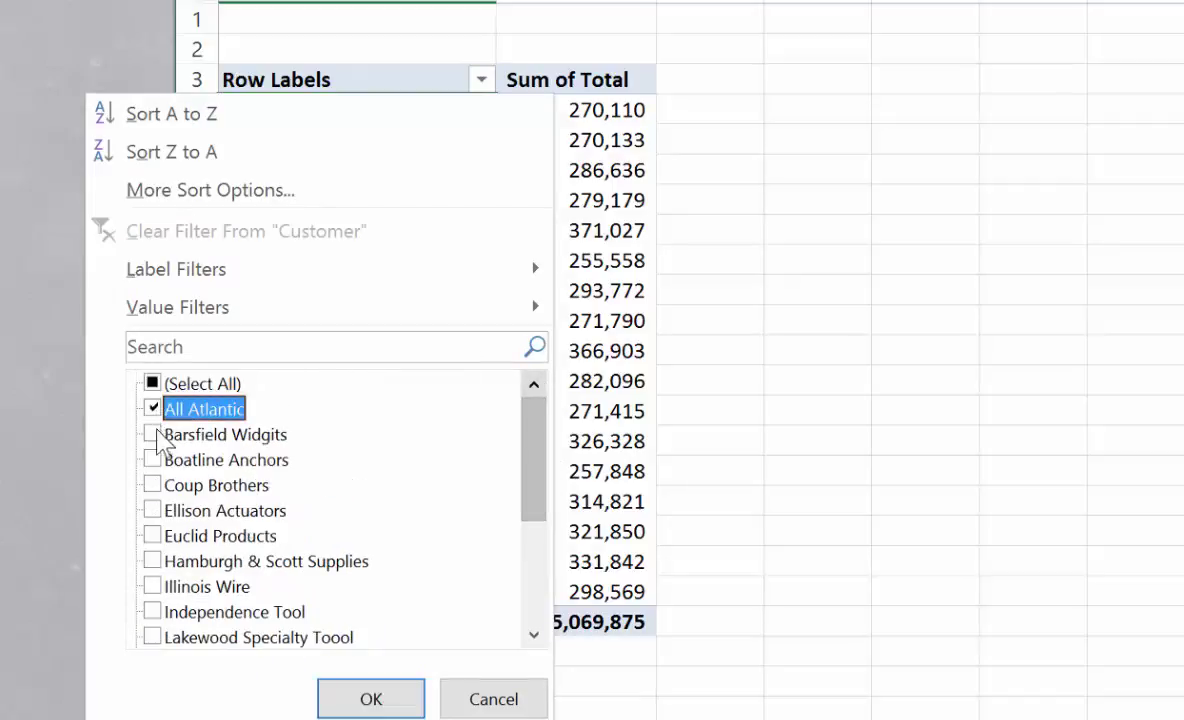
click(152, 434)
click(152, 459)
click(398, 699)
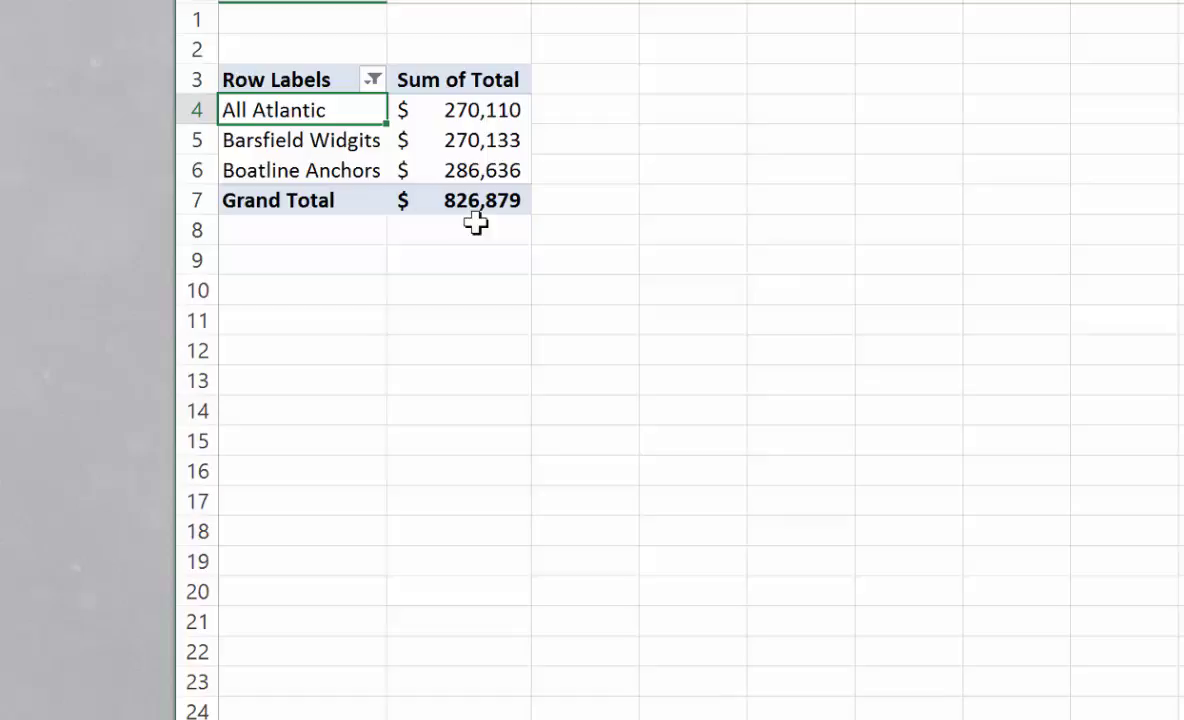
click(373, 80)
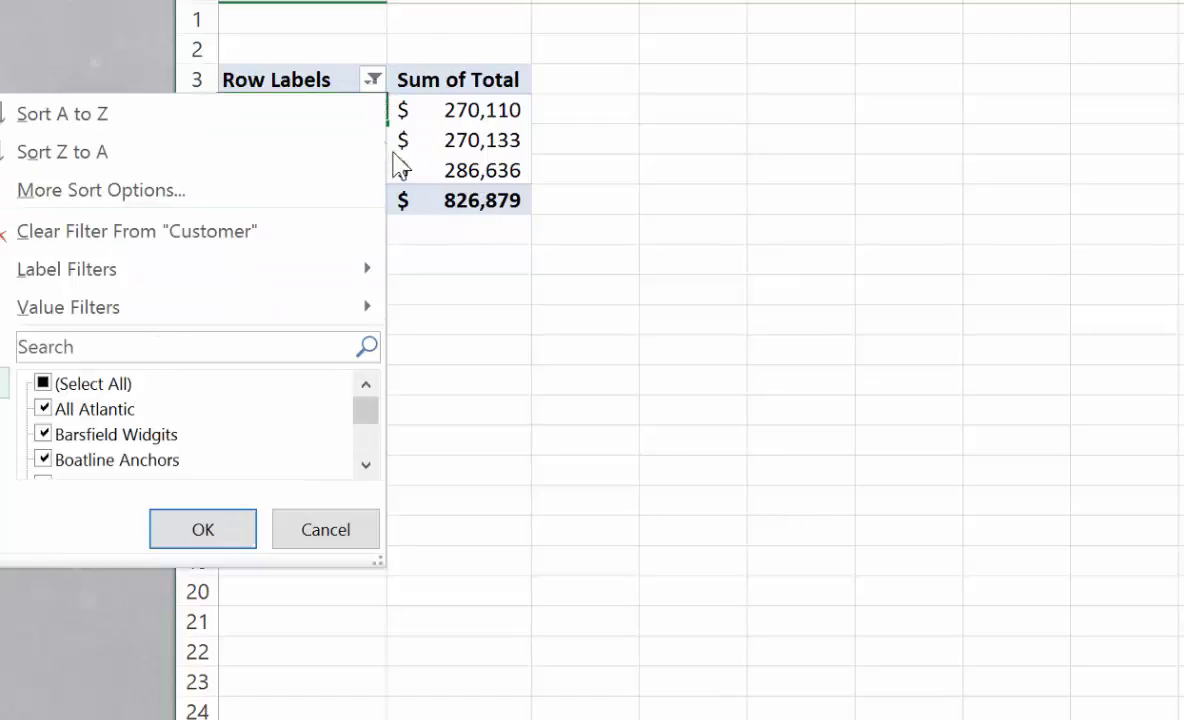
click(85, 384)
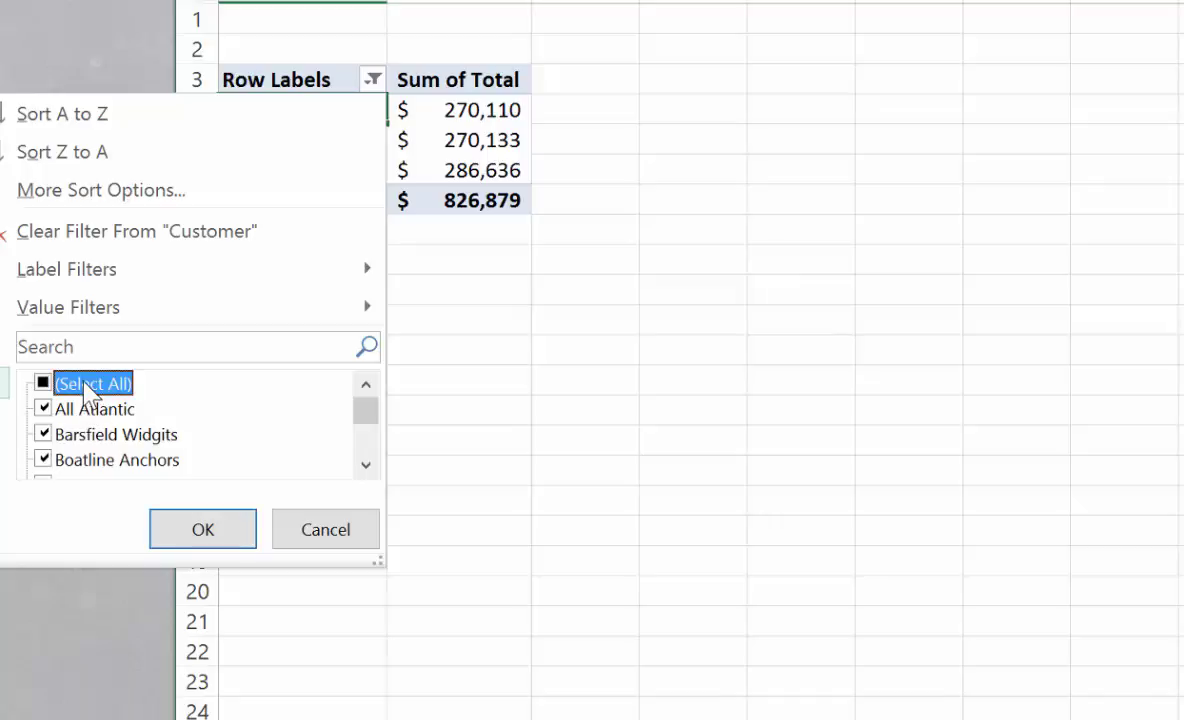
click(45, 383)
click(212, 530)
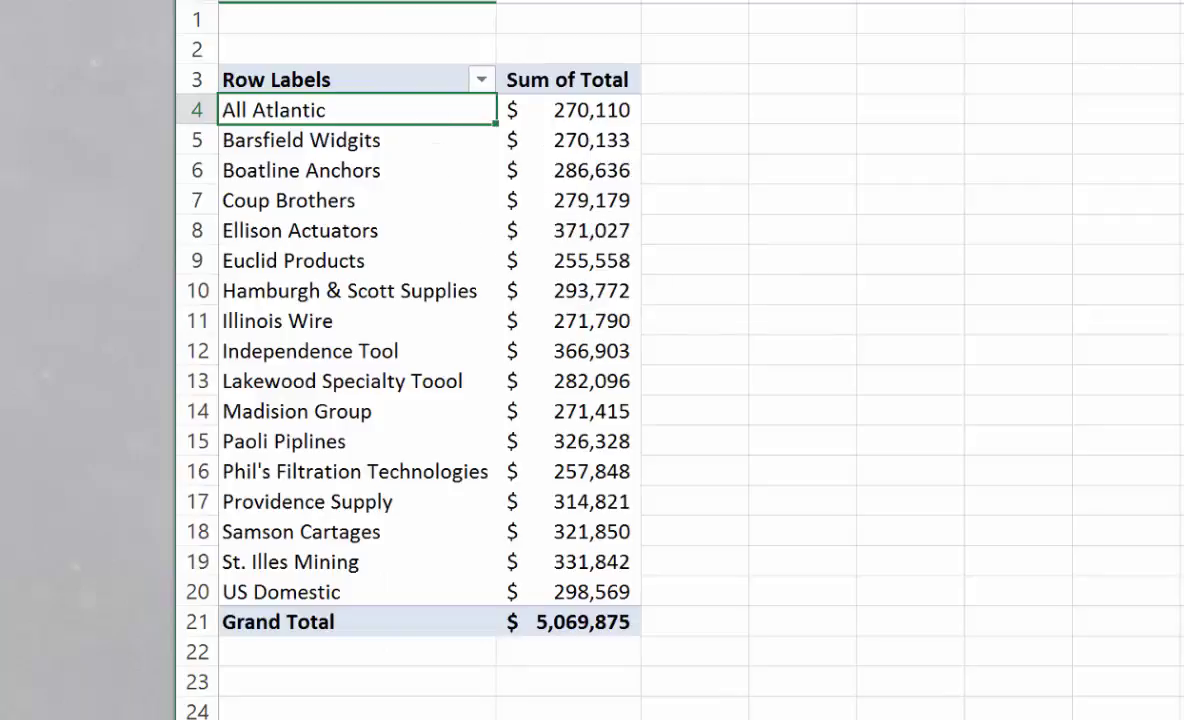
click(481, 80)
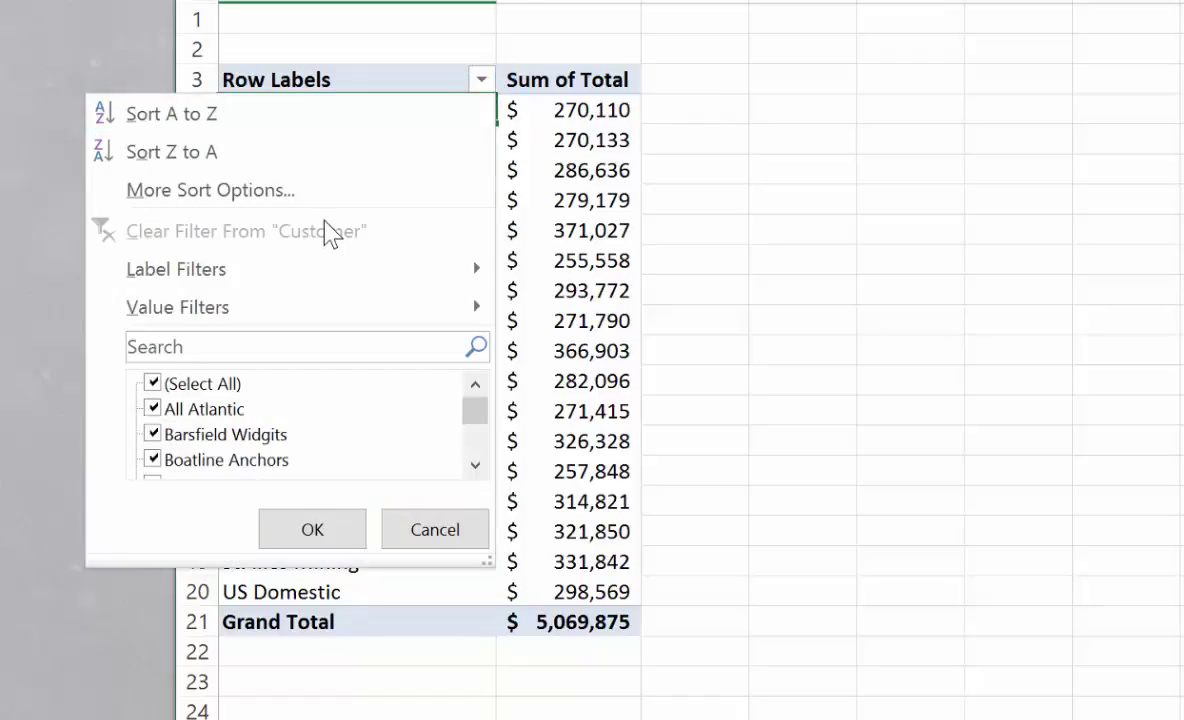
mouse_move(290, 269)
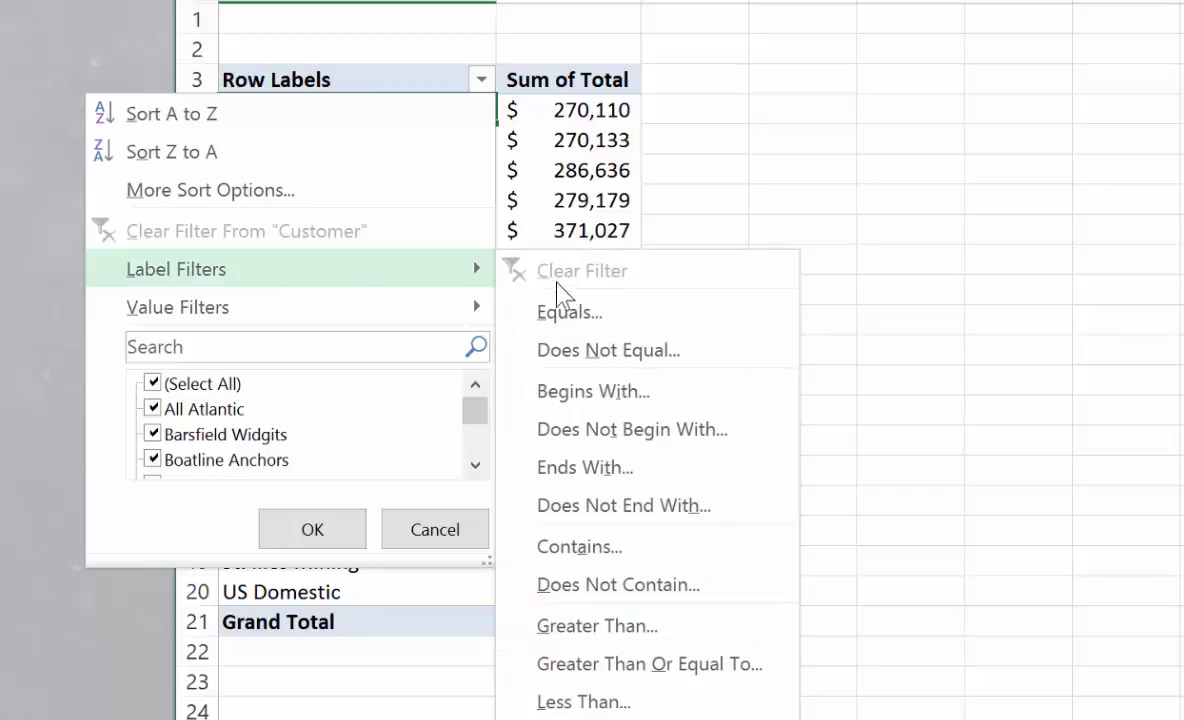
click(626, 398)
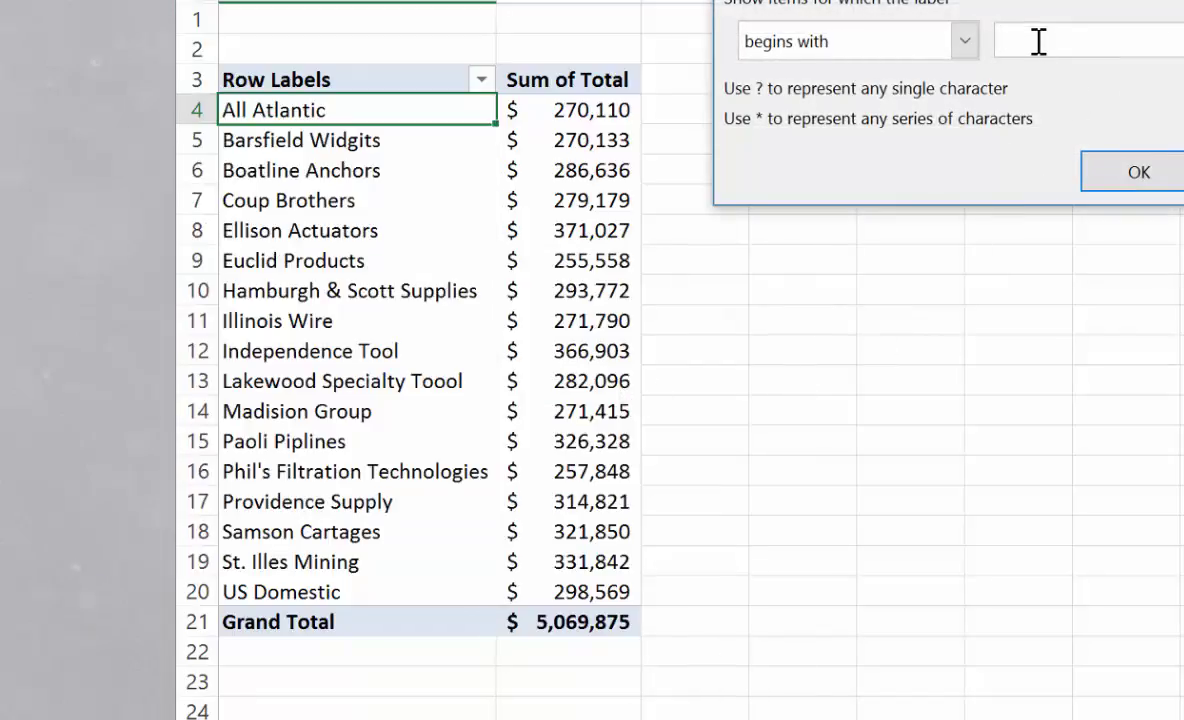
text(B)
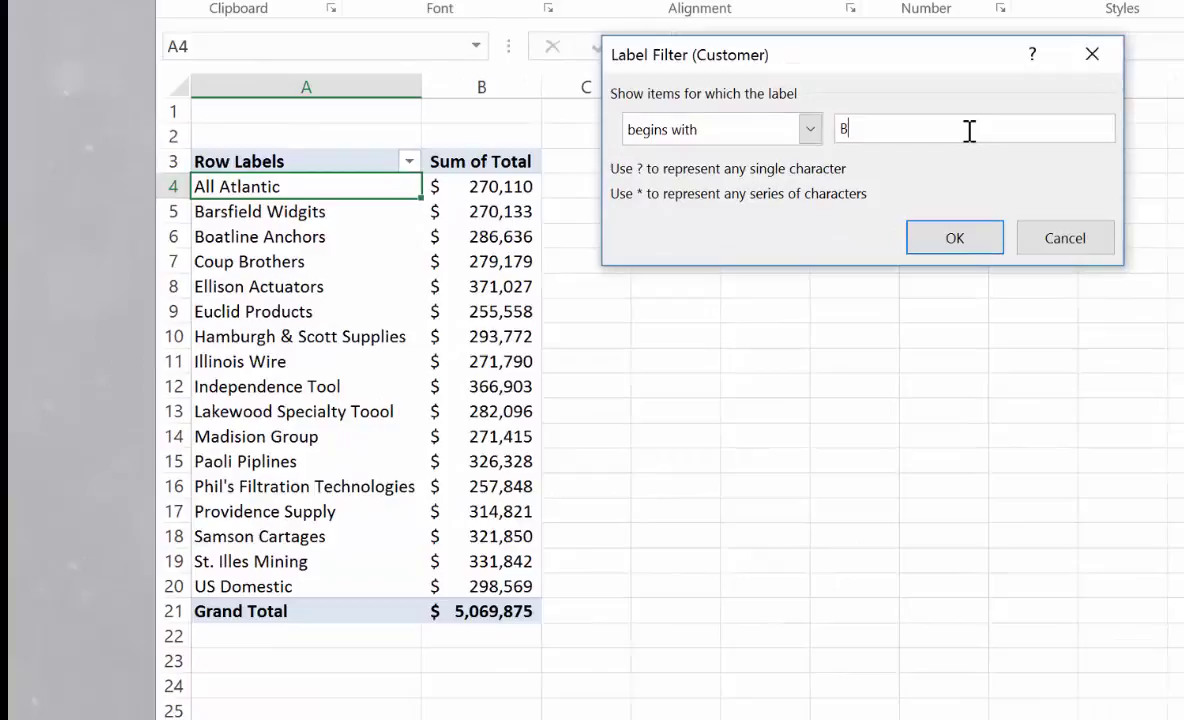
click(962, 245)
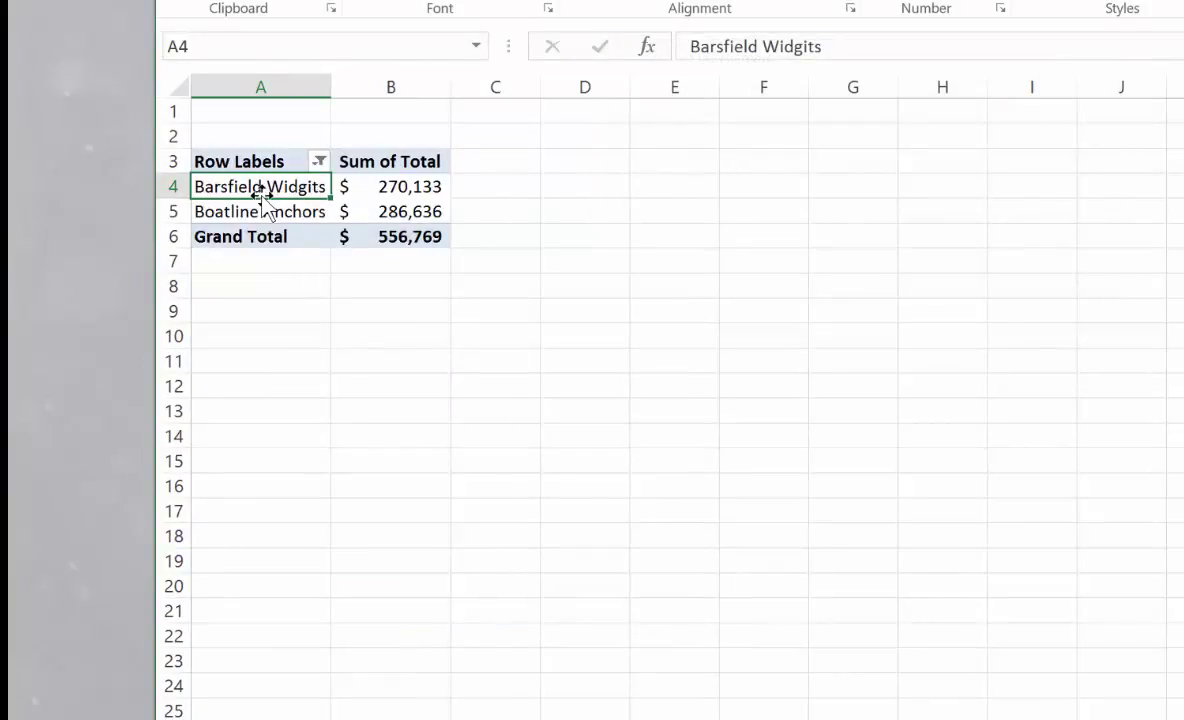
click(319, 162)
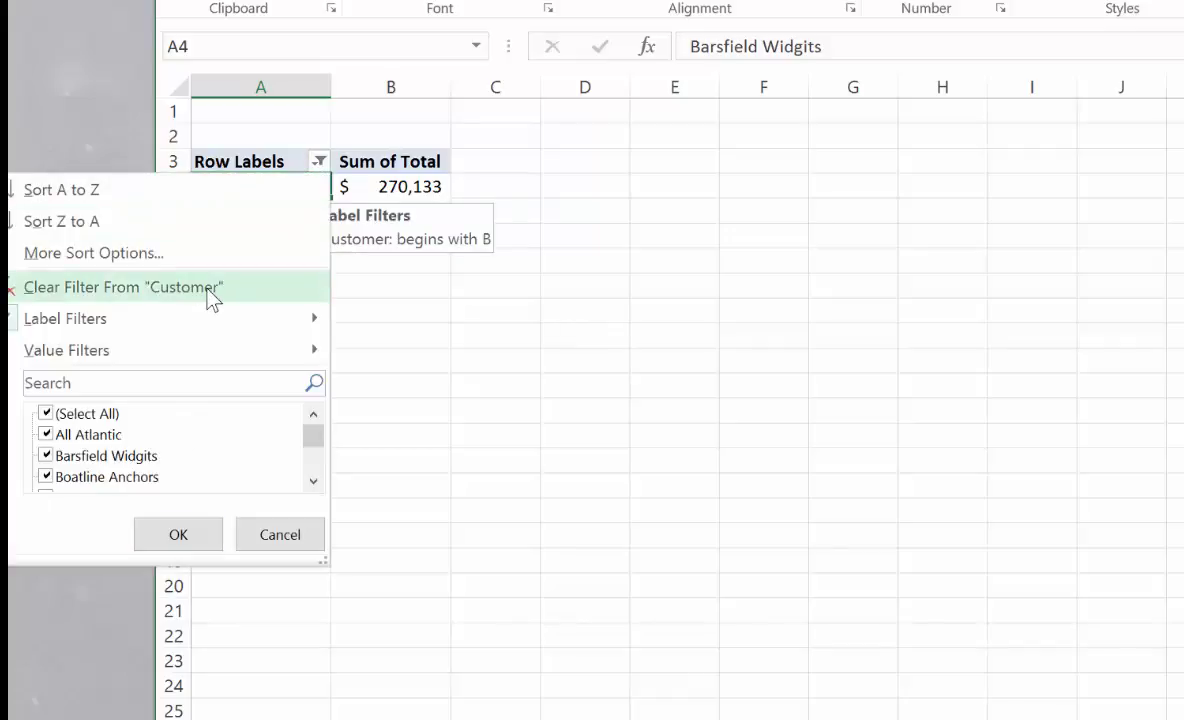
click(178, 288)
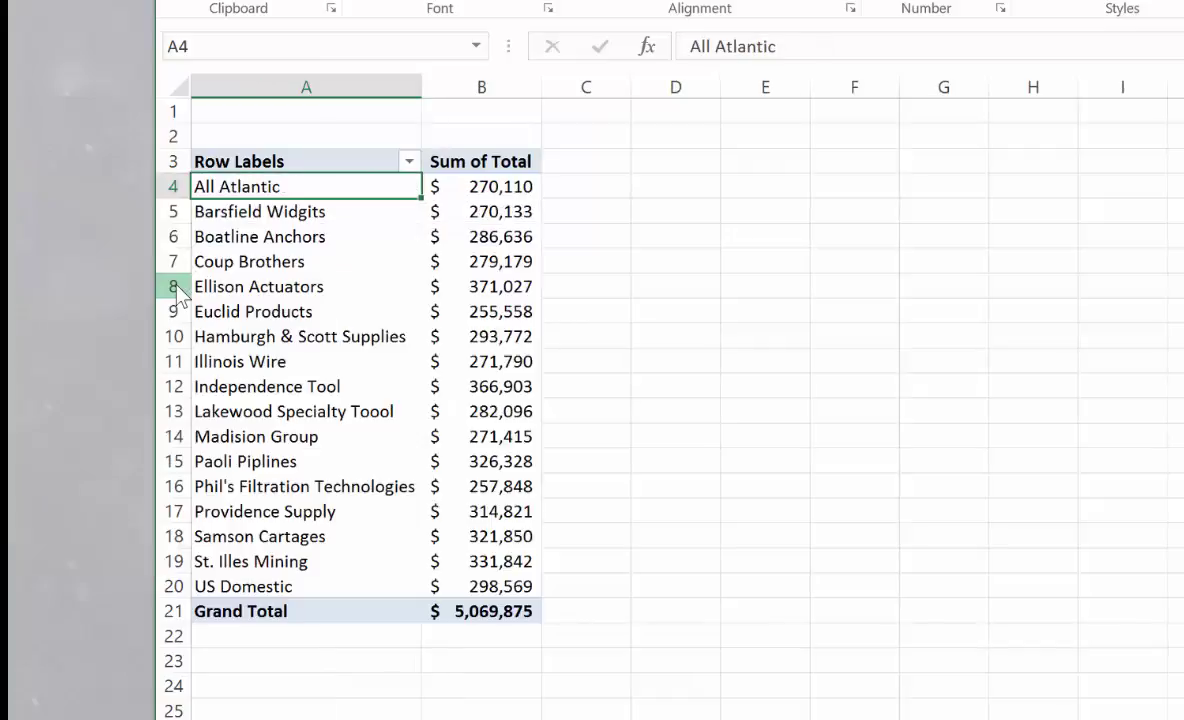
click(408, 164)
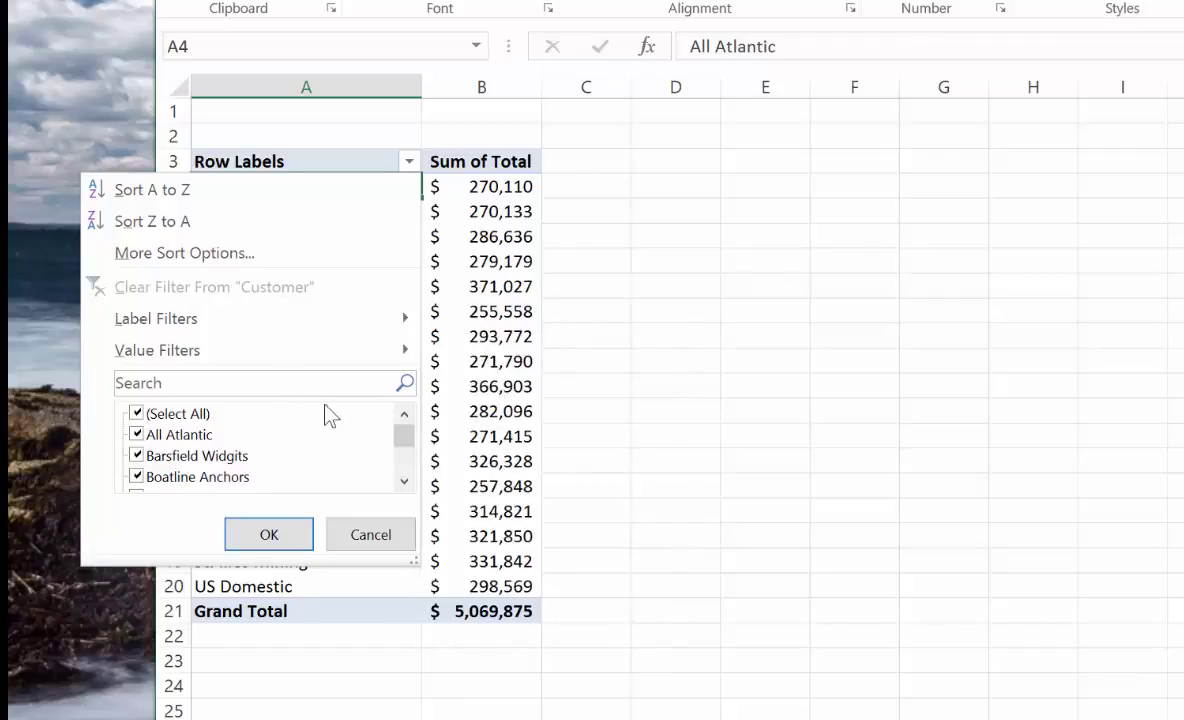
mouse_move(158, 350)
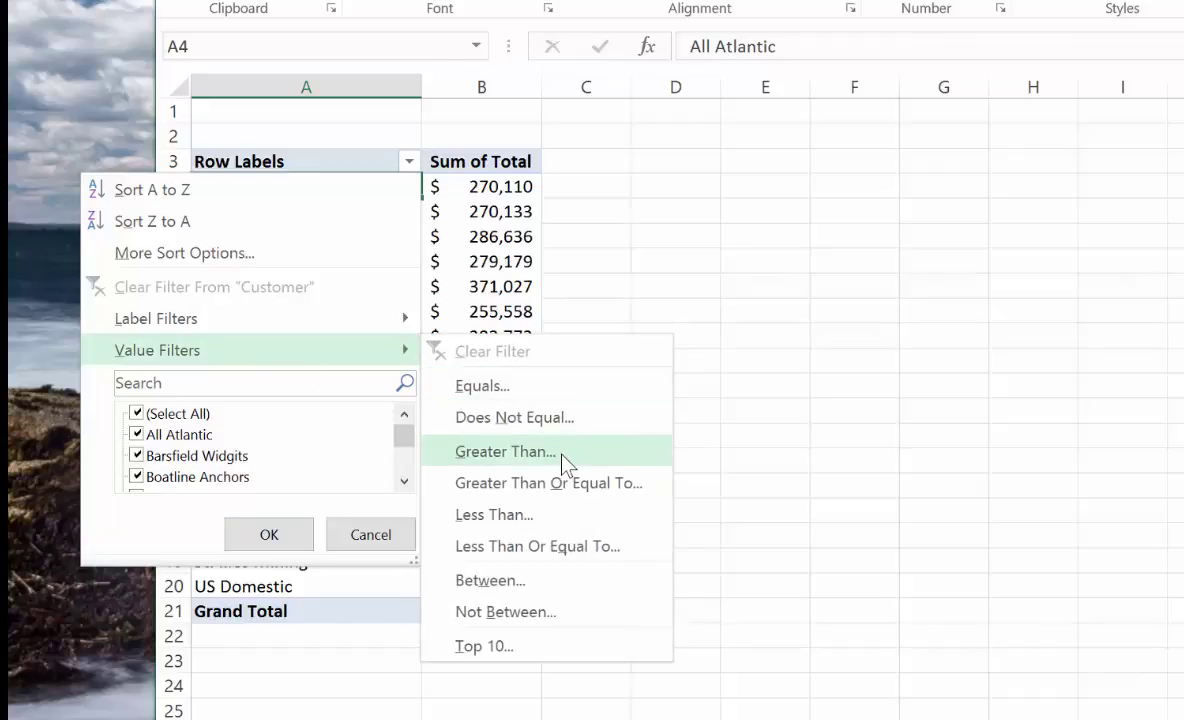
click(565, 462)
text(3)
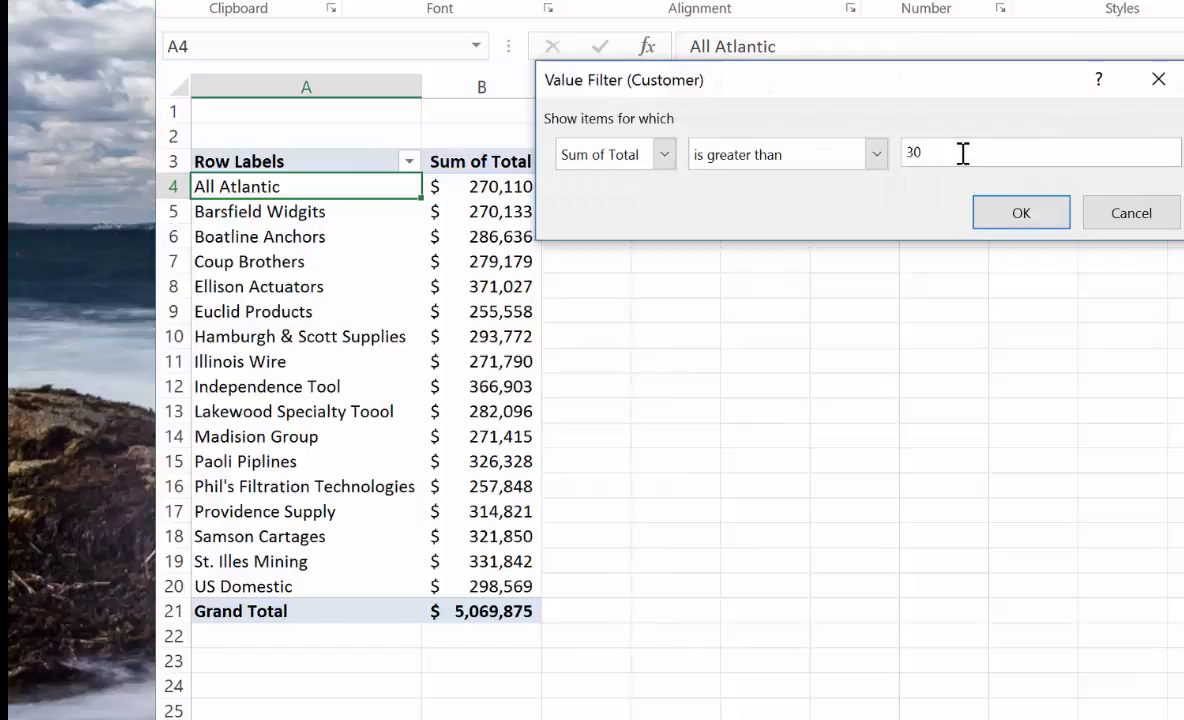
text(0000)
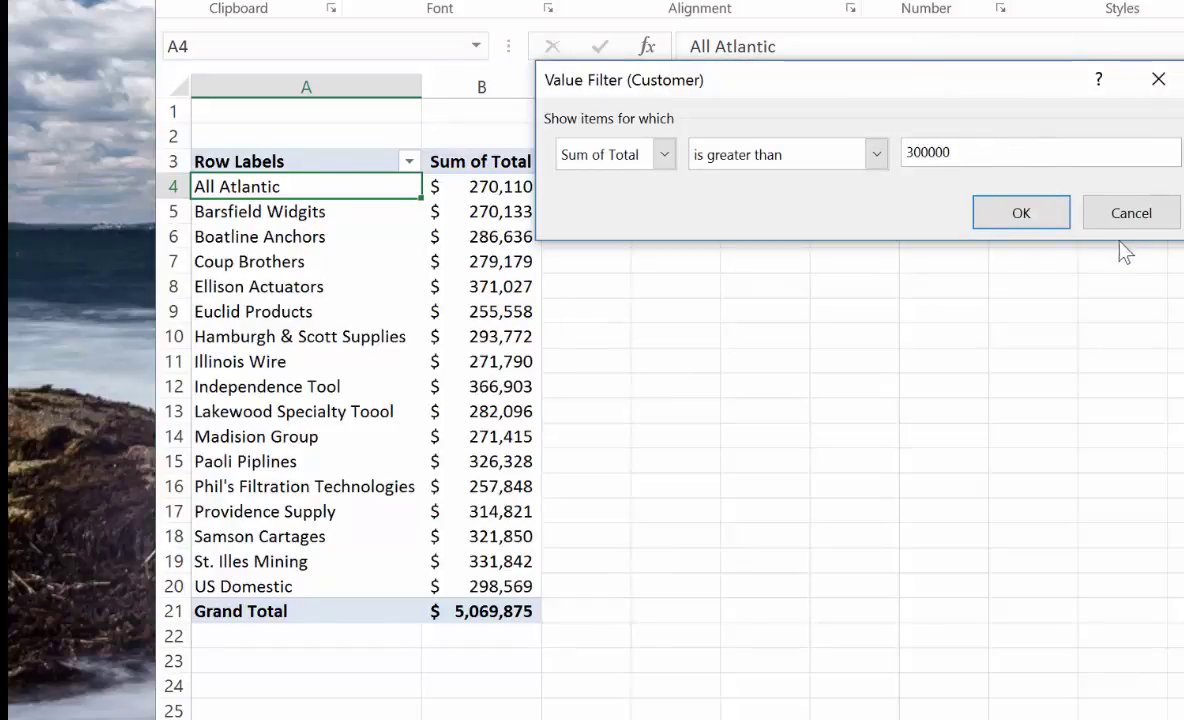
click(1041, 216)
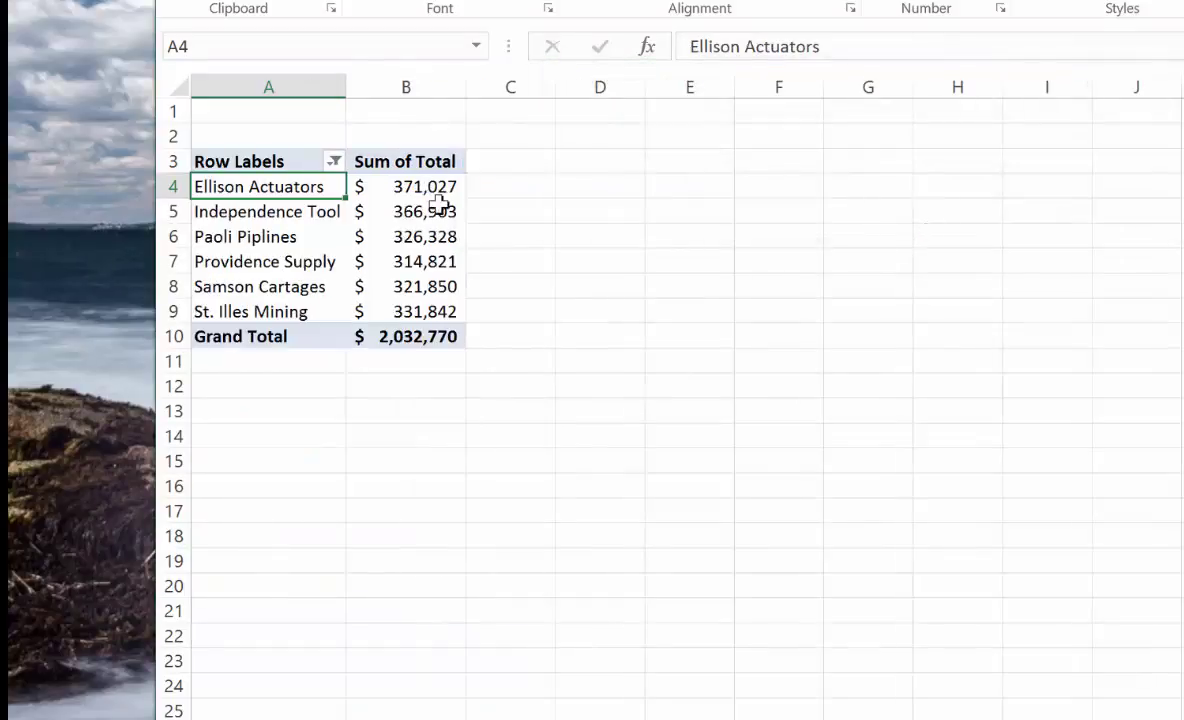
drag(405, 188, 480, 307)
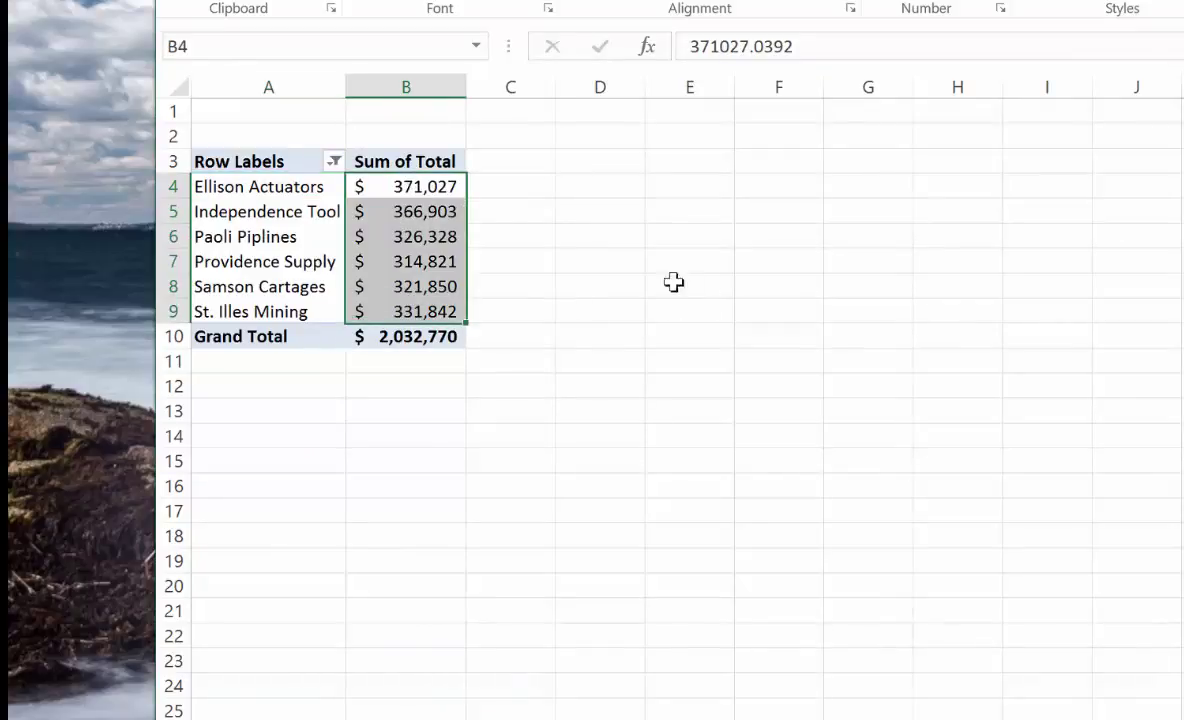
click(333, 162)
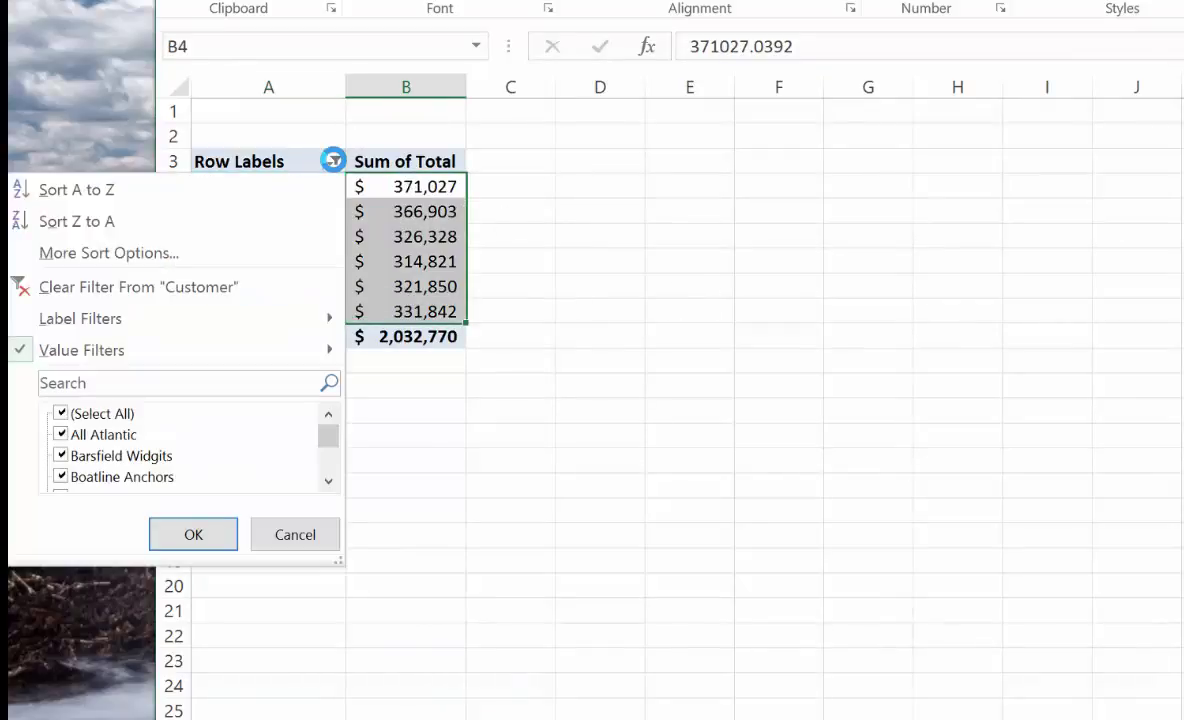
click(214, 287)
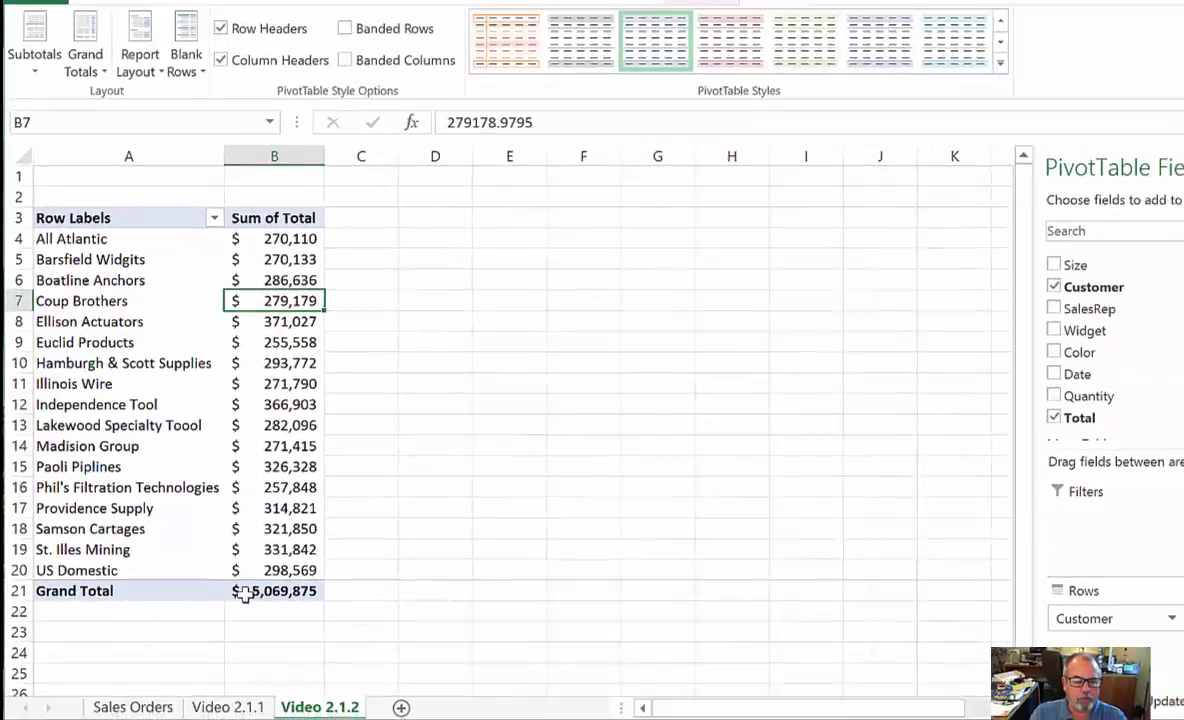
click(222, 578)
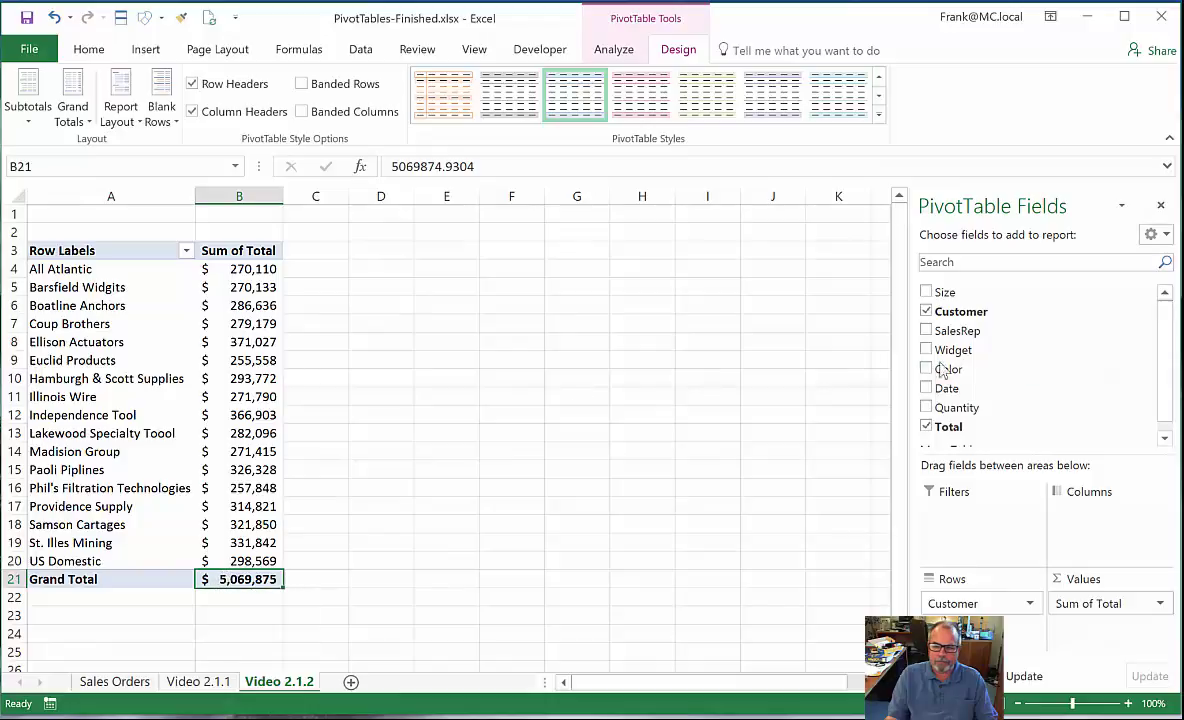
- Add SalesRep to the pivot Columns and inspect each customer's per-rep totals
drag(948, 338, 1090, 518)
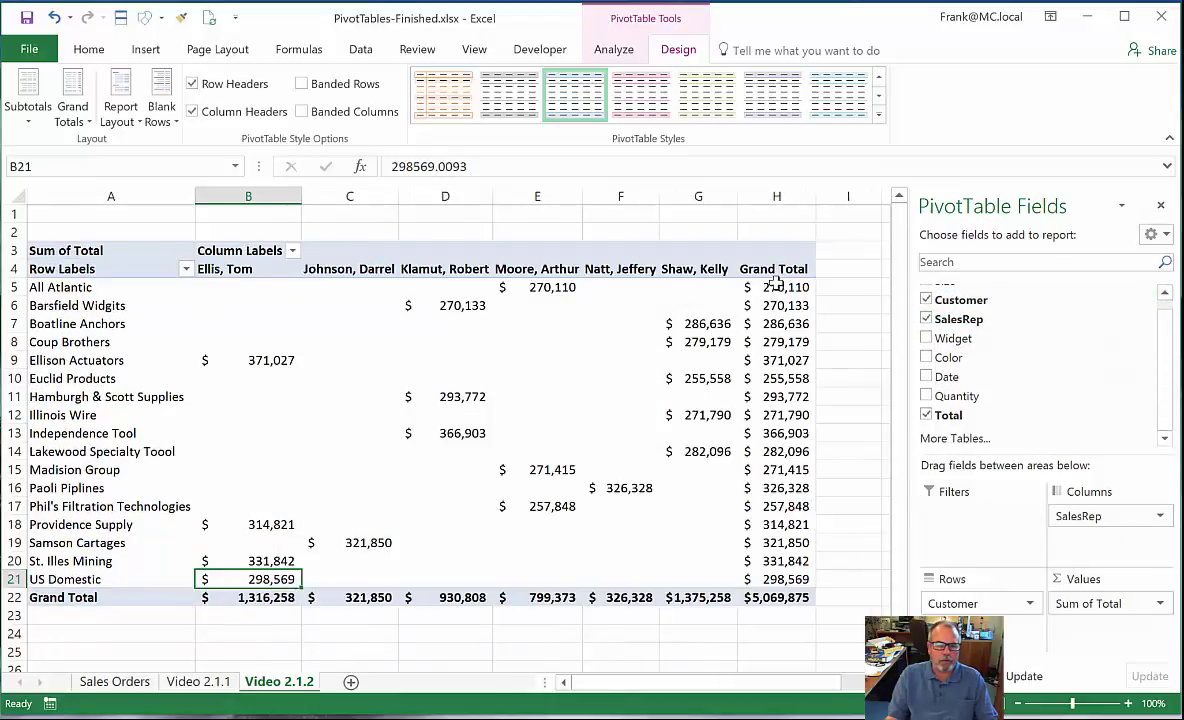
drag(295, 273, 655, 287)
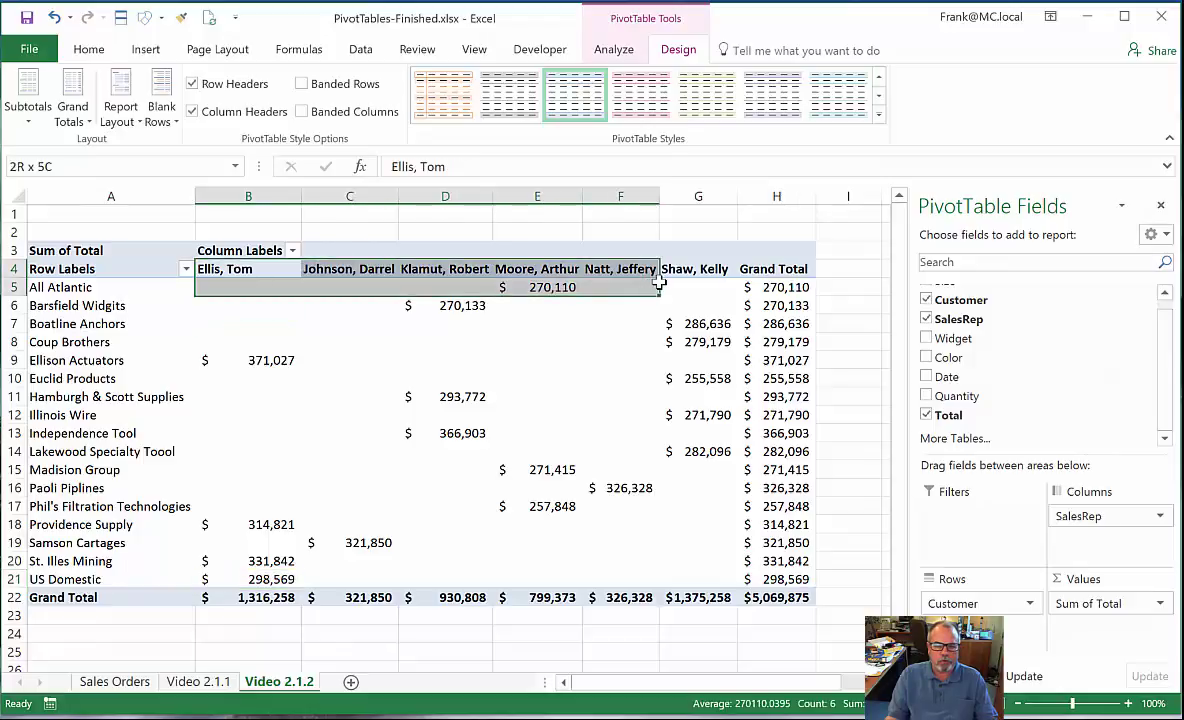
drag(778, 287, 778, 579)
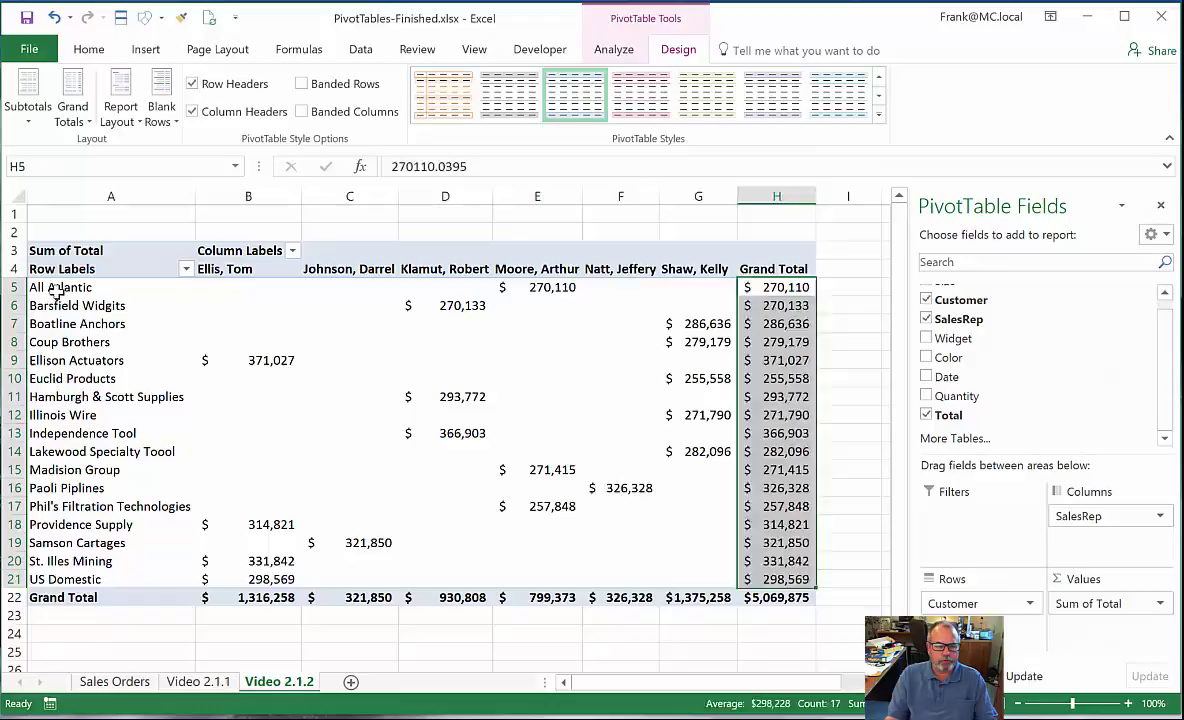
drag(57, 290, 772, 285)
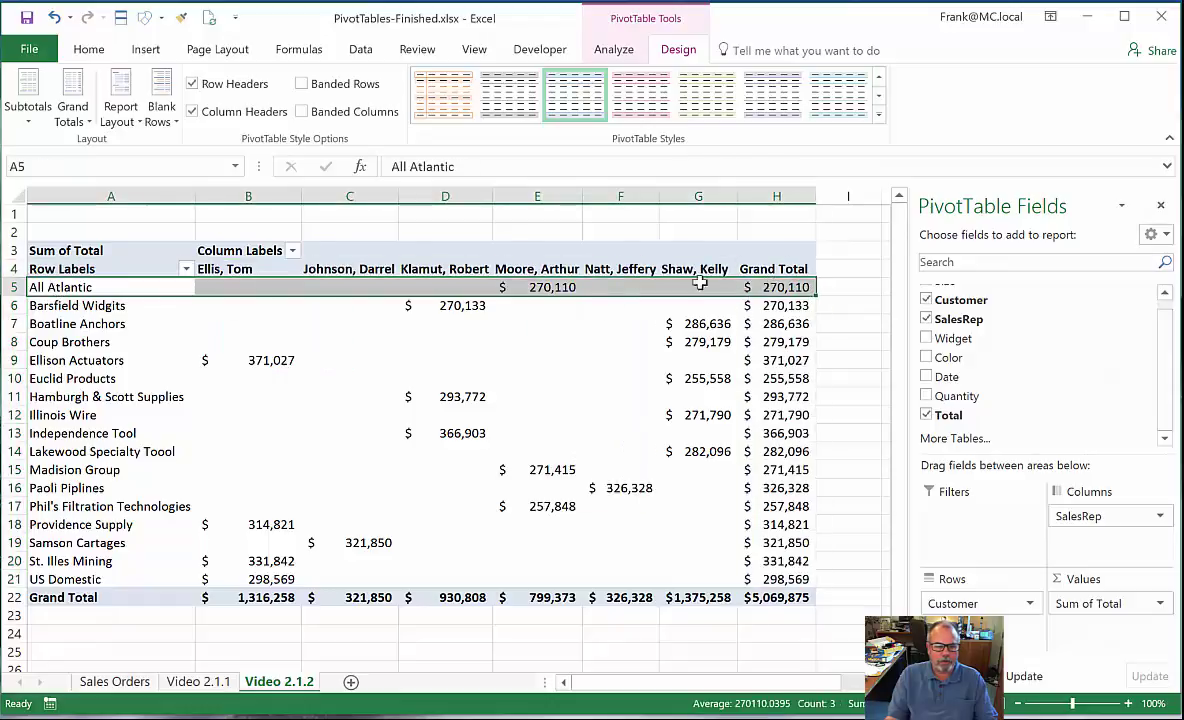
drag(369, 258, 381, 598)
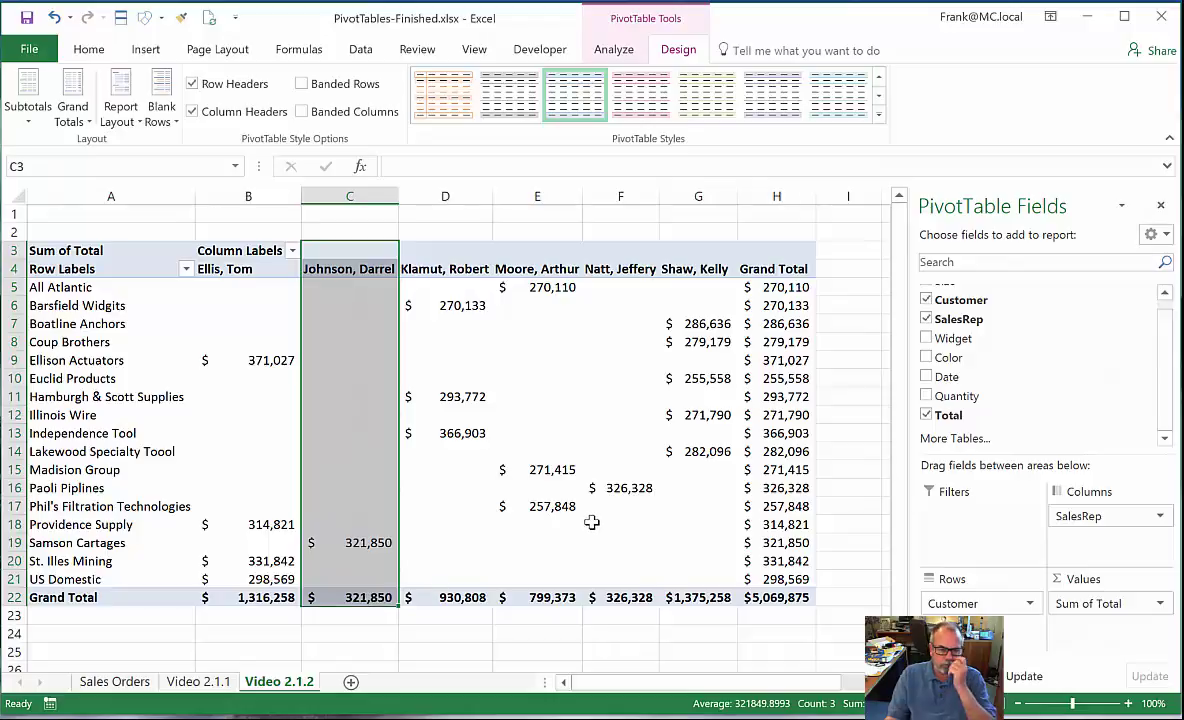
click(667, 436)
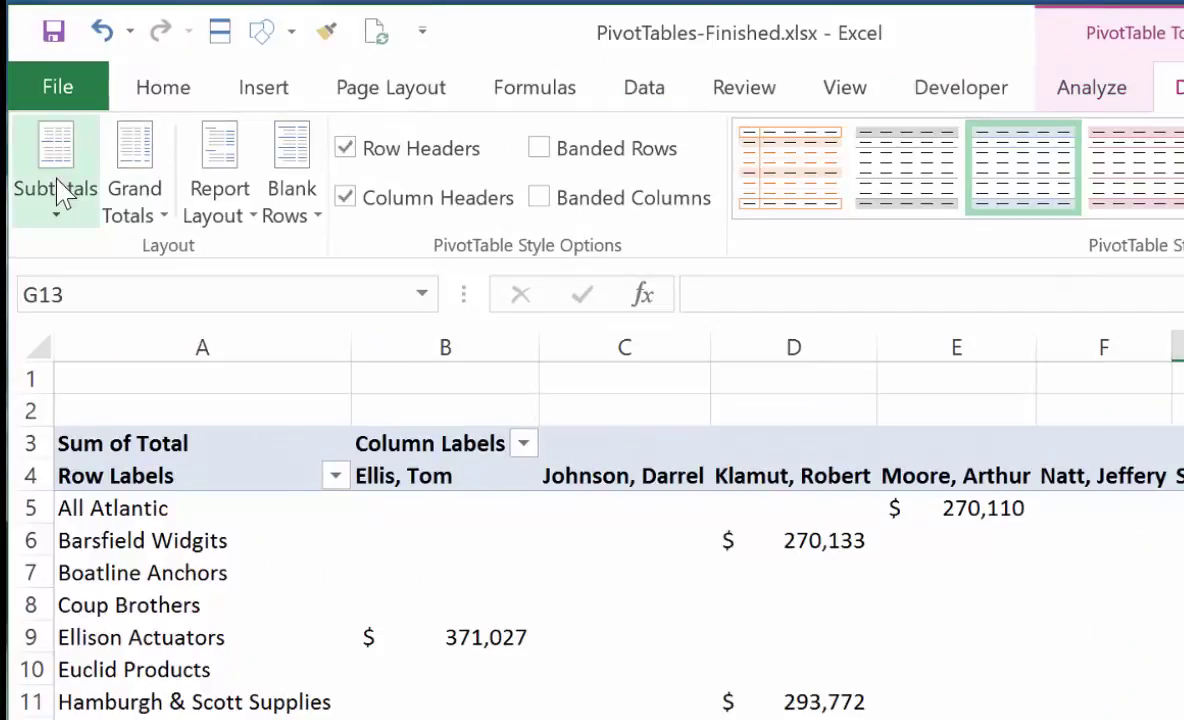
- Set Grand Totals to drop the bottom Grand Total row and keep the per-customer Grand Total column
click(58, 203)
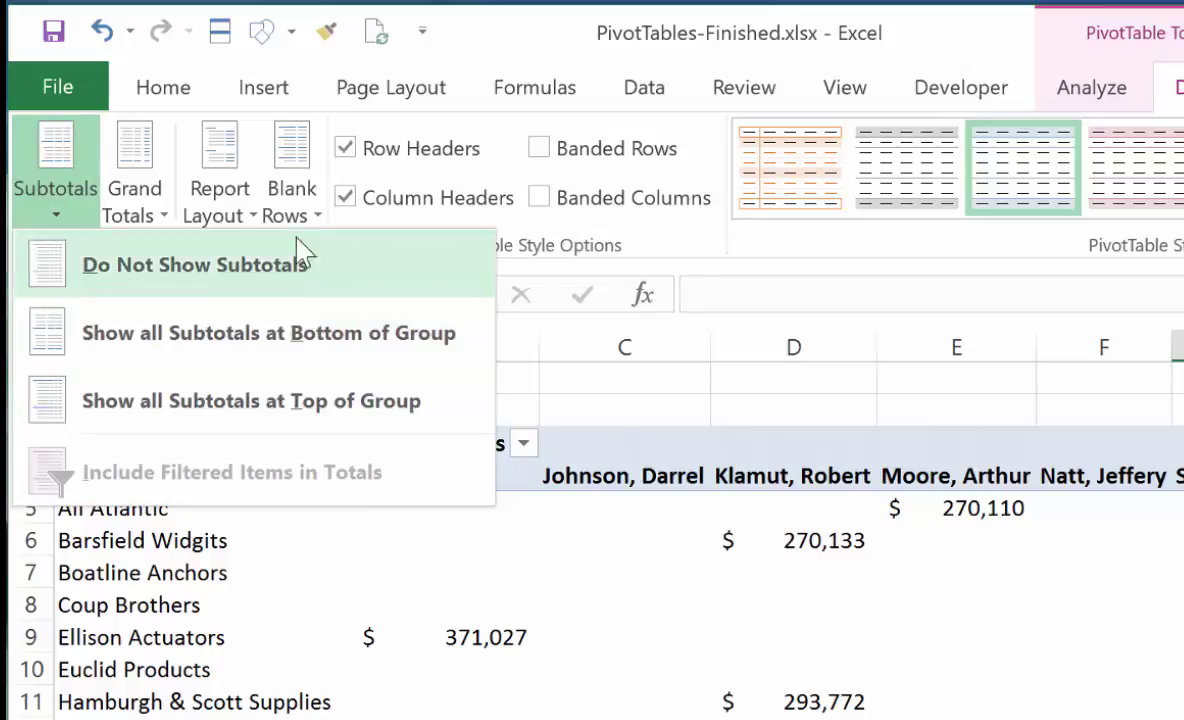
click(138, 195)
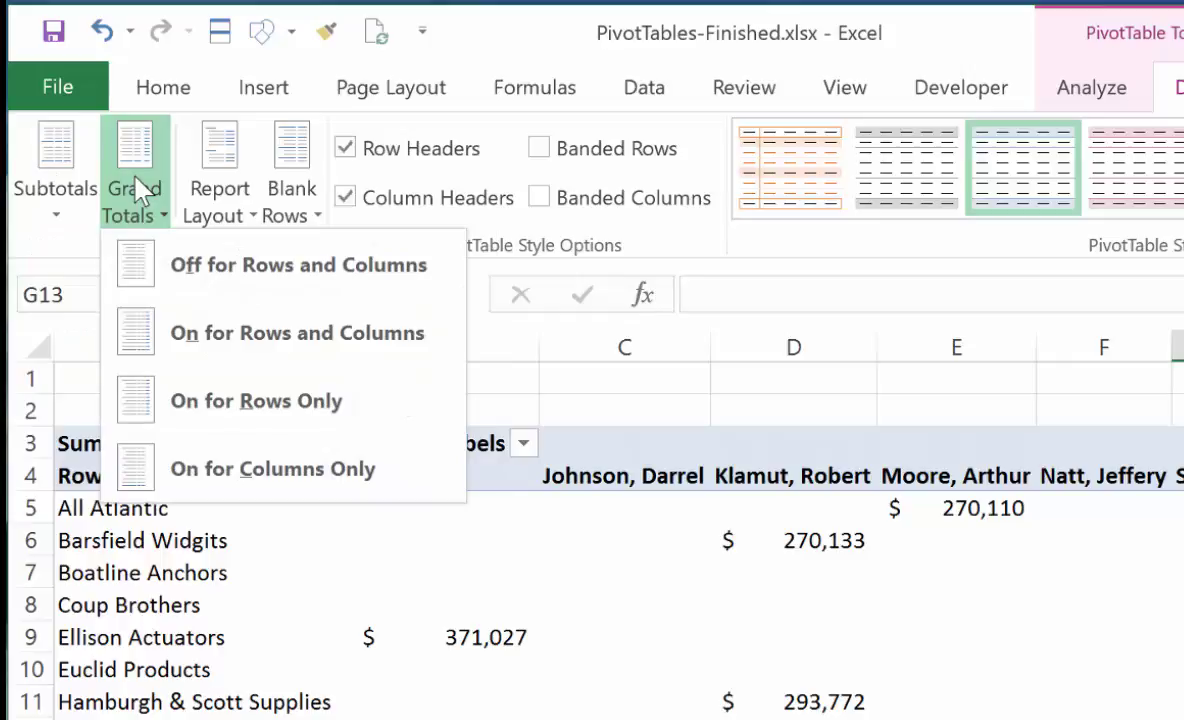
click(196, 284)
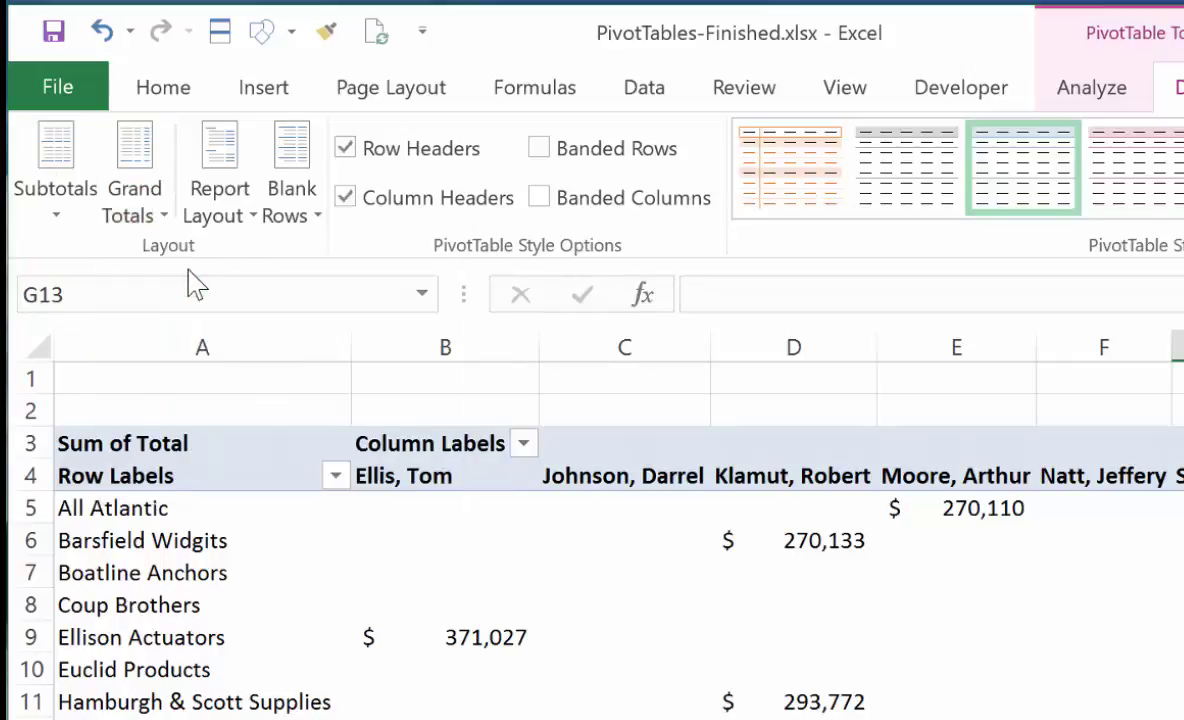
click(155, 202)
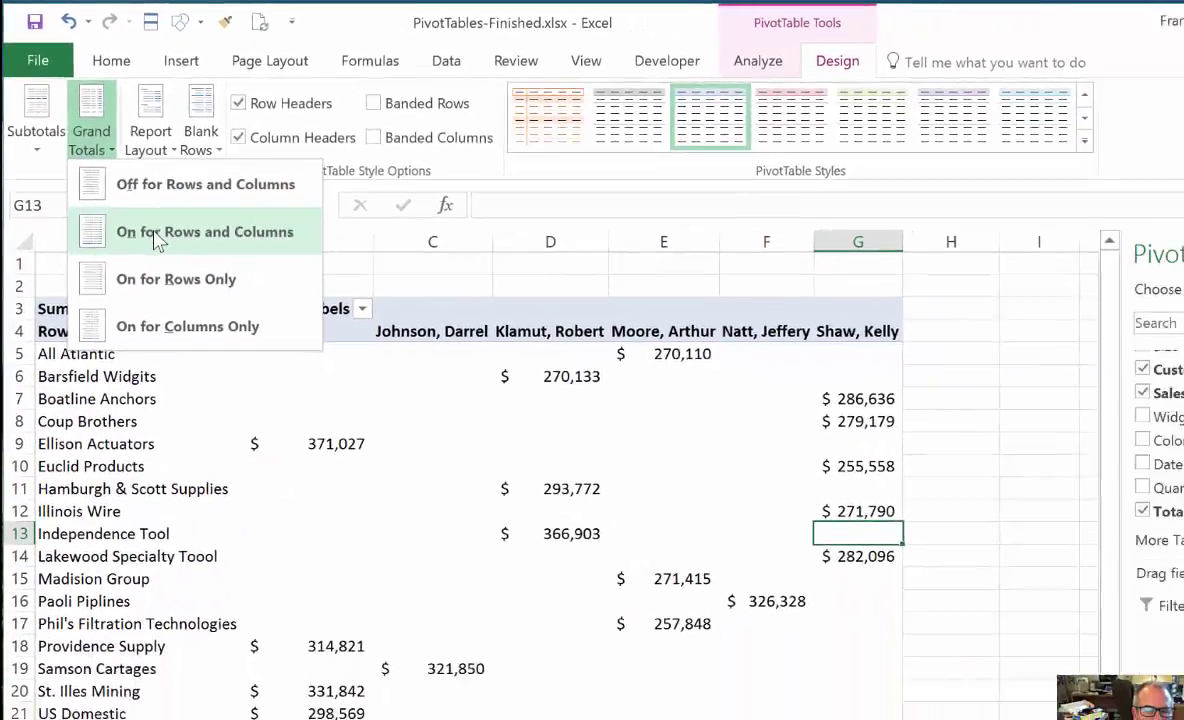
click(120, 212)
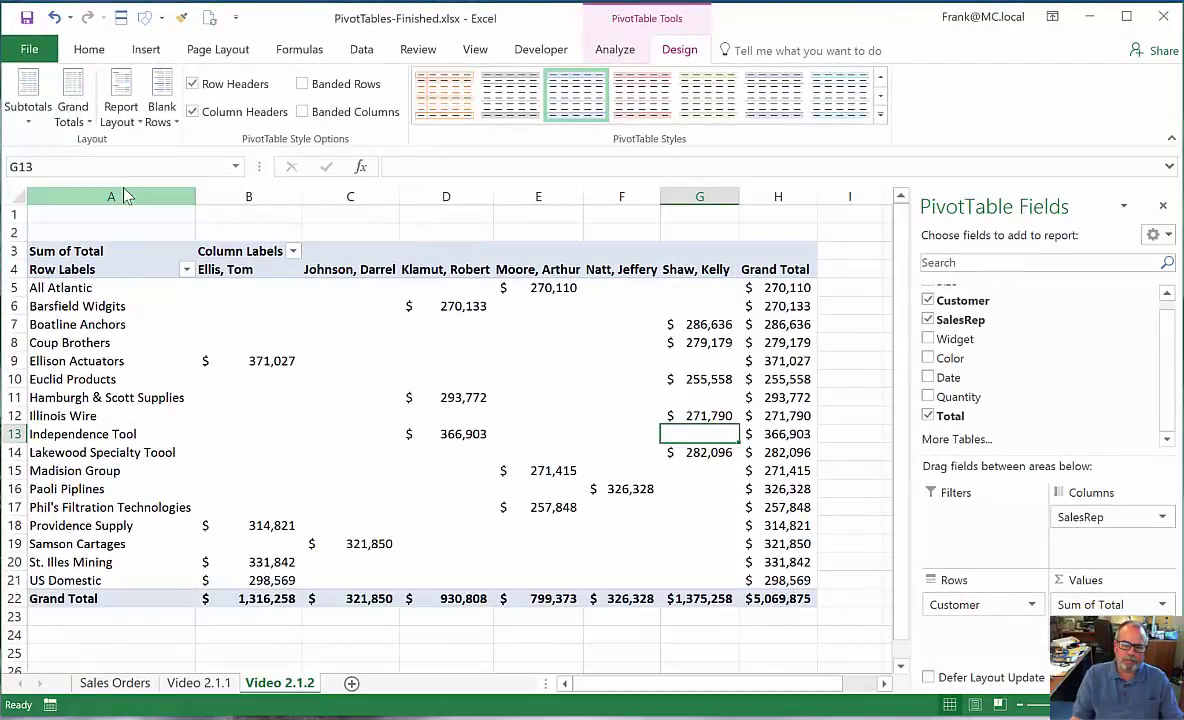
click(120, 100)
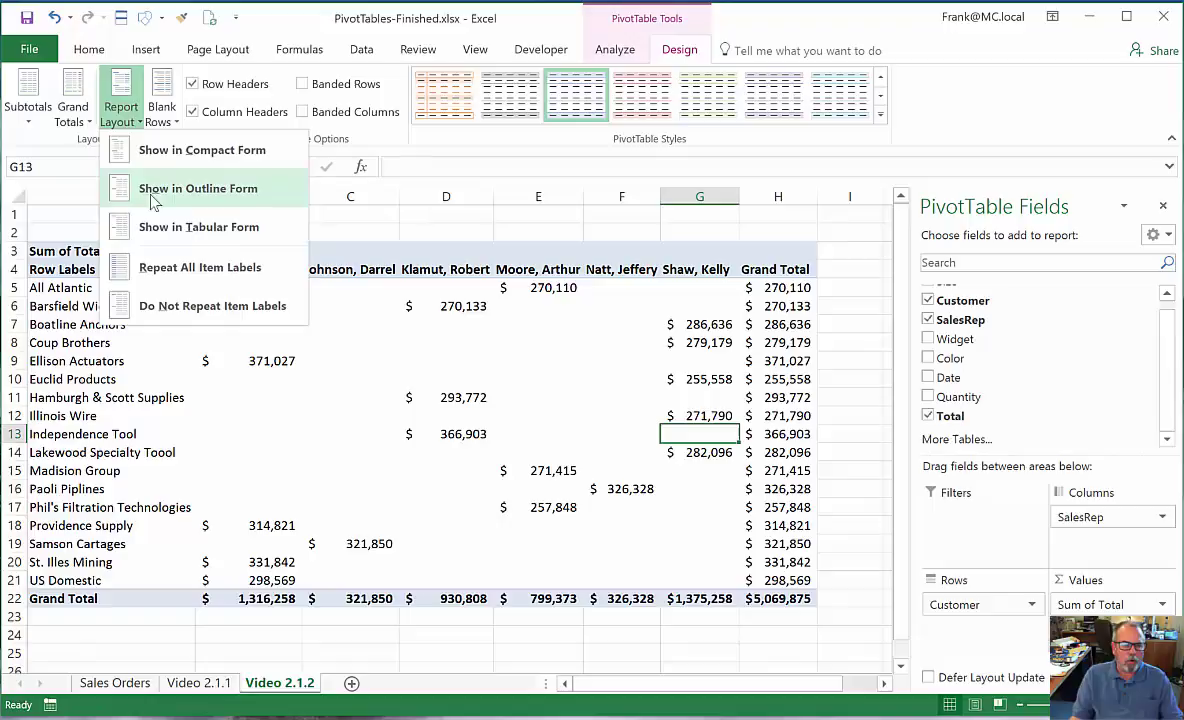
click(80, 100)
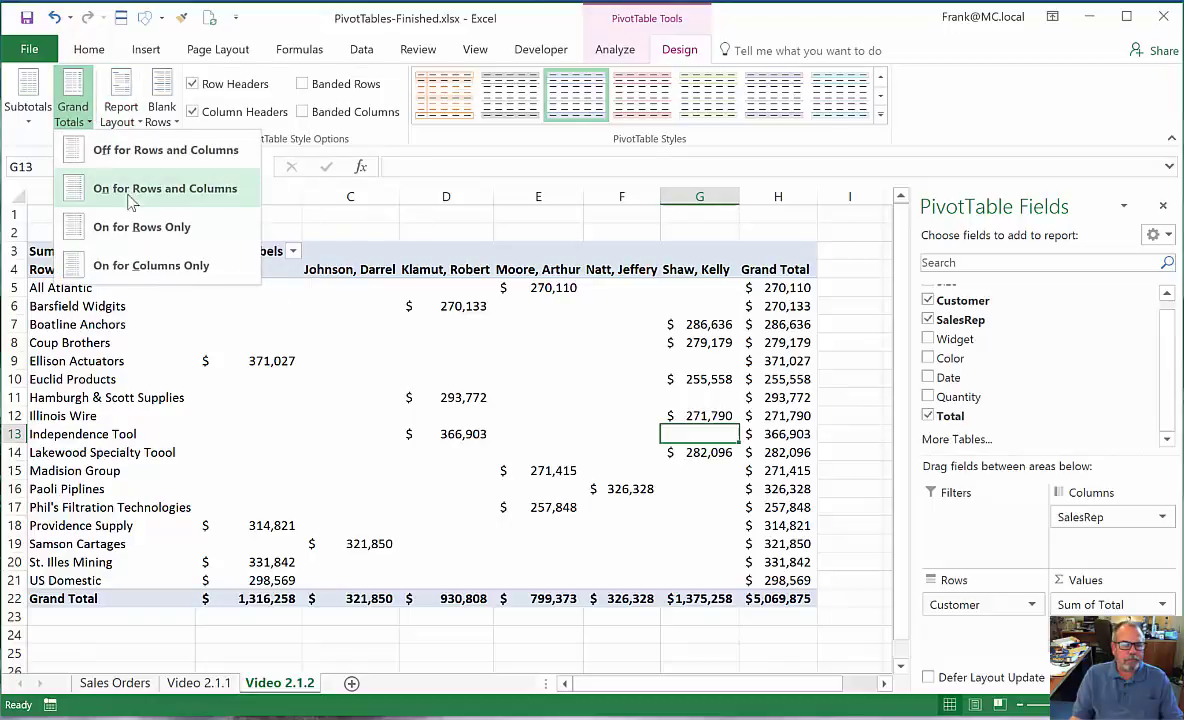
click(122, 227)
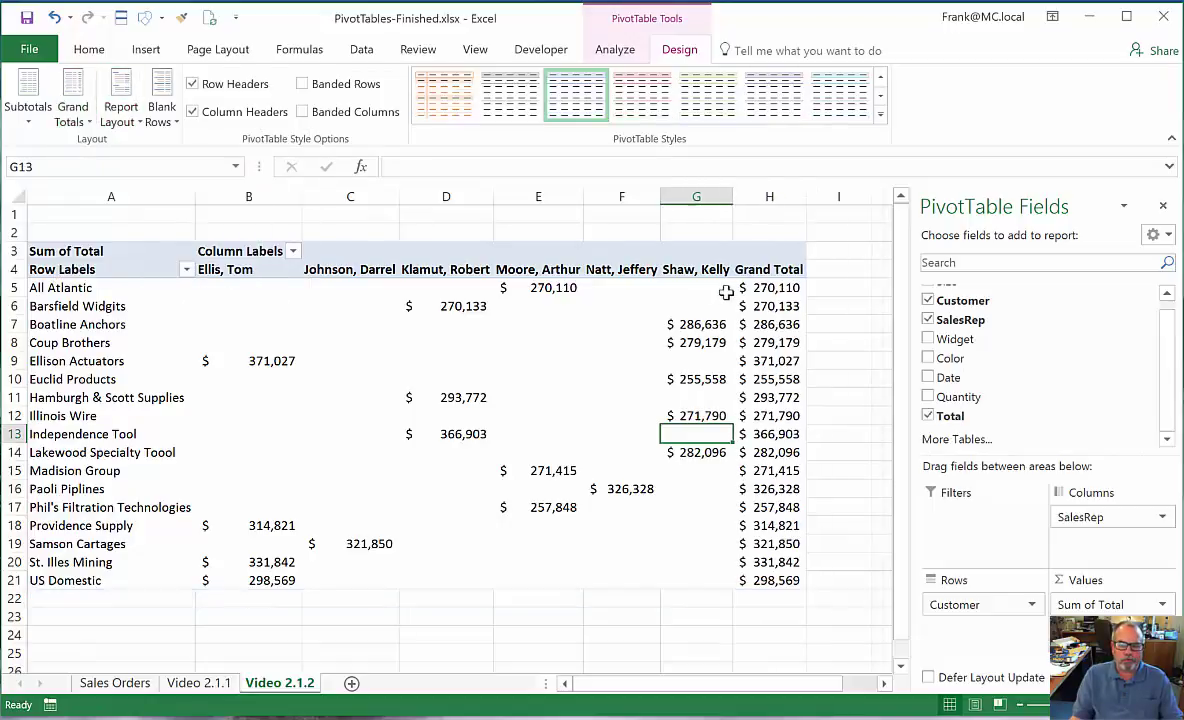
drag(765, 288, 772, 582)
click(84, 118)
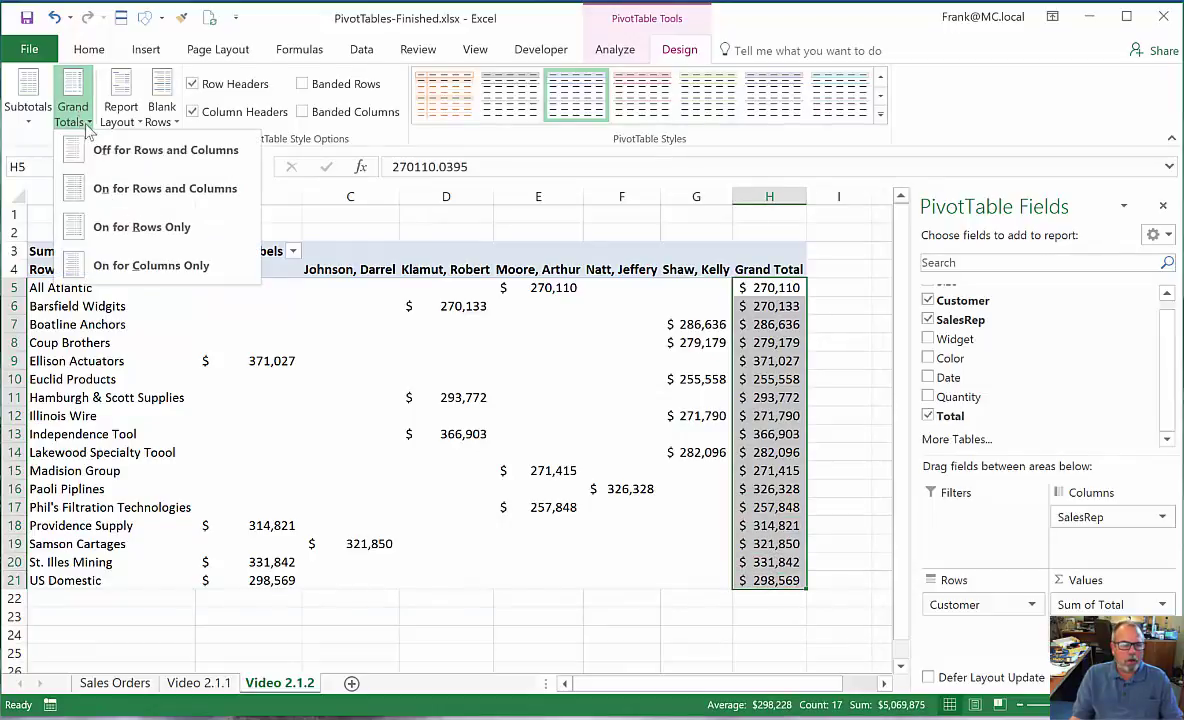
- Set Grand Totals to On for Rows and Columns, restoring the per-customer Grand Total column
click(132, 263)
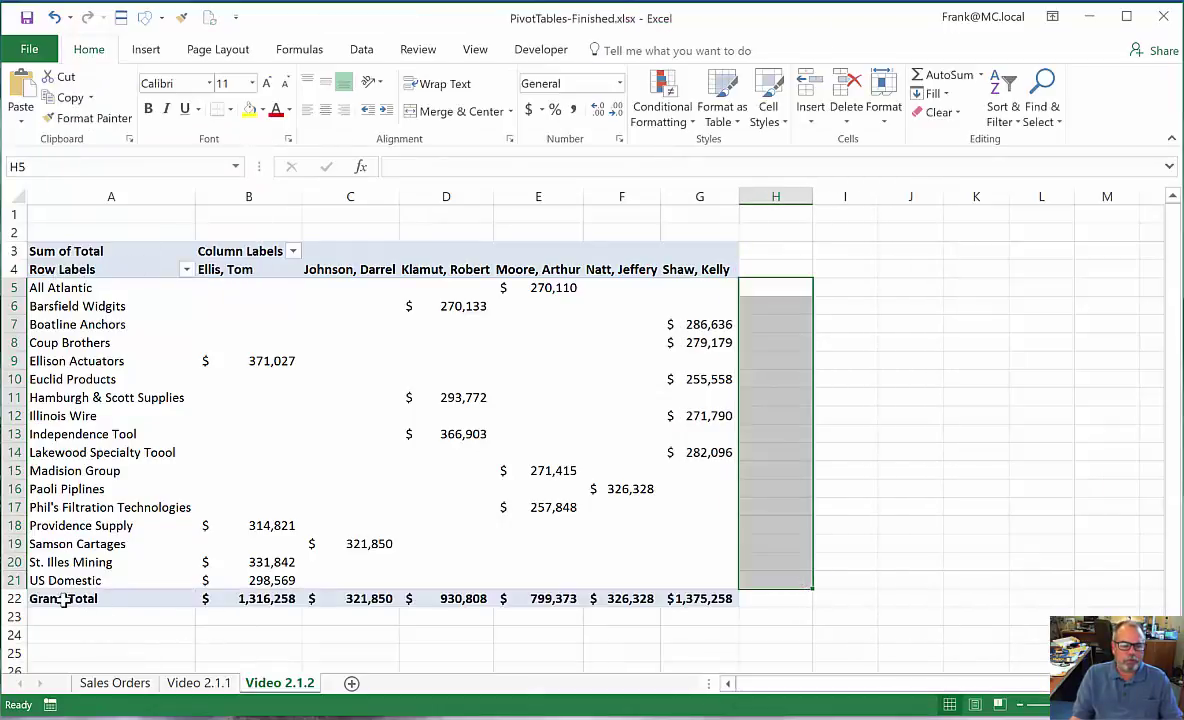
drag(62, 599, 692, 601)
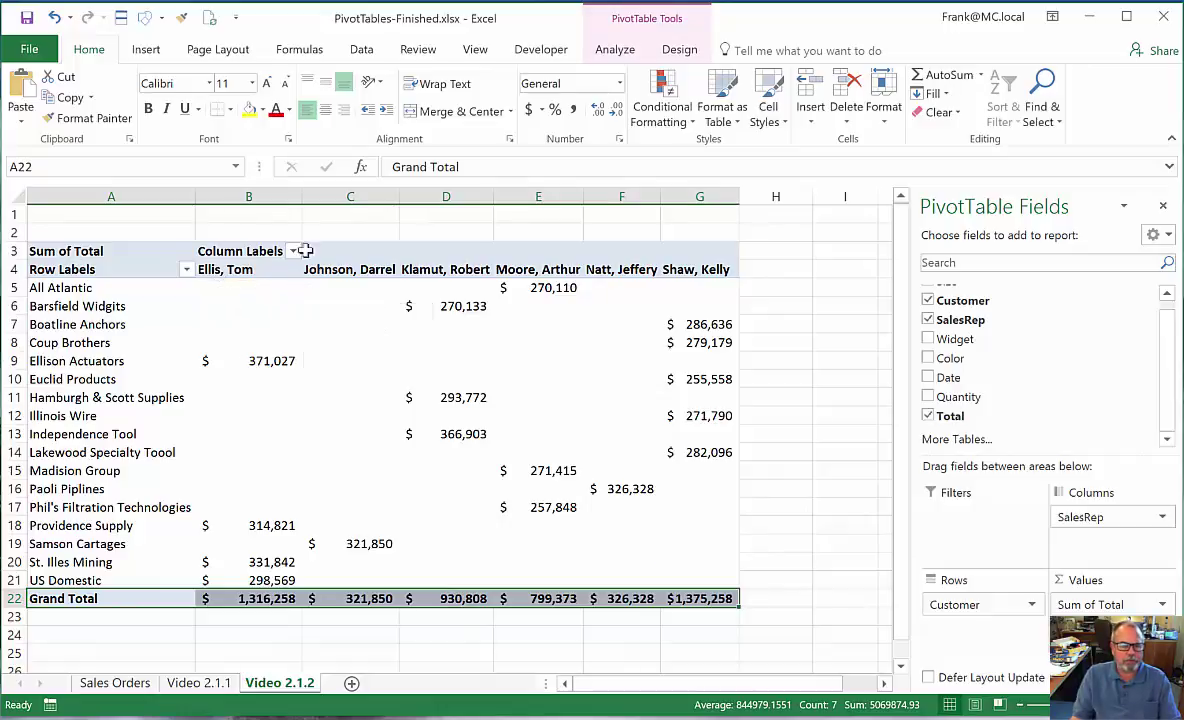
click(680, 48)
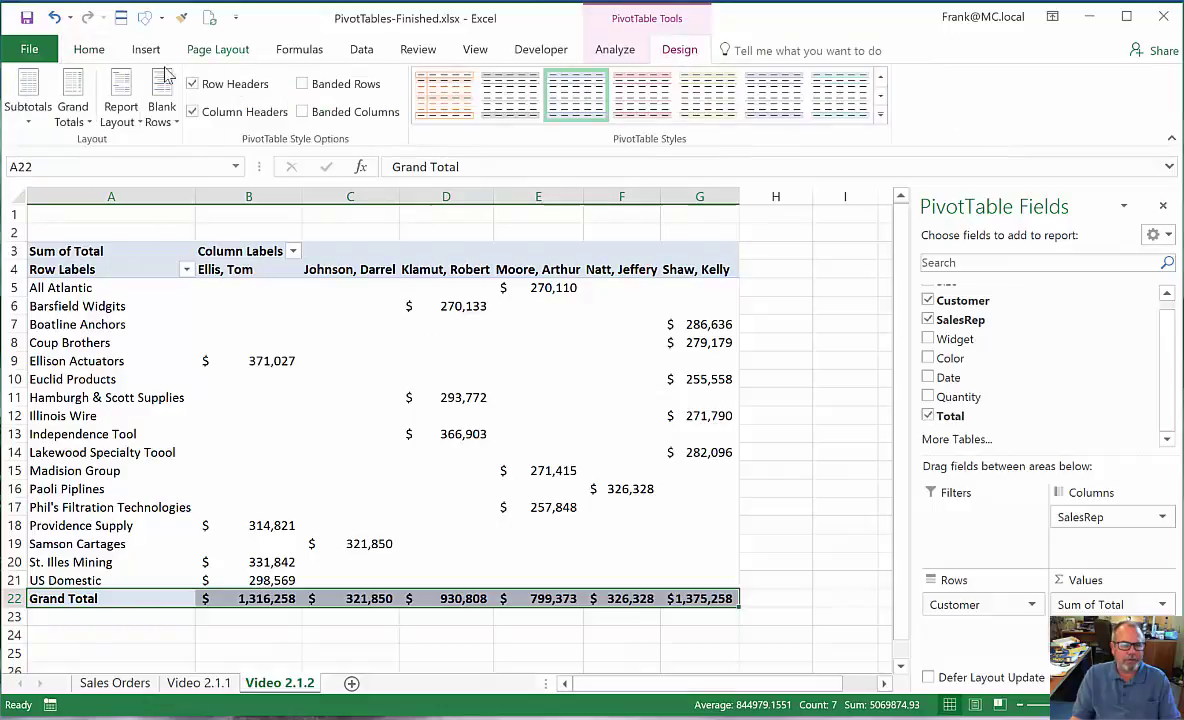
click(74, 110)
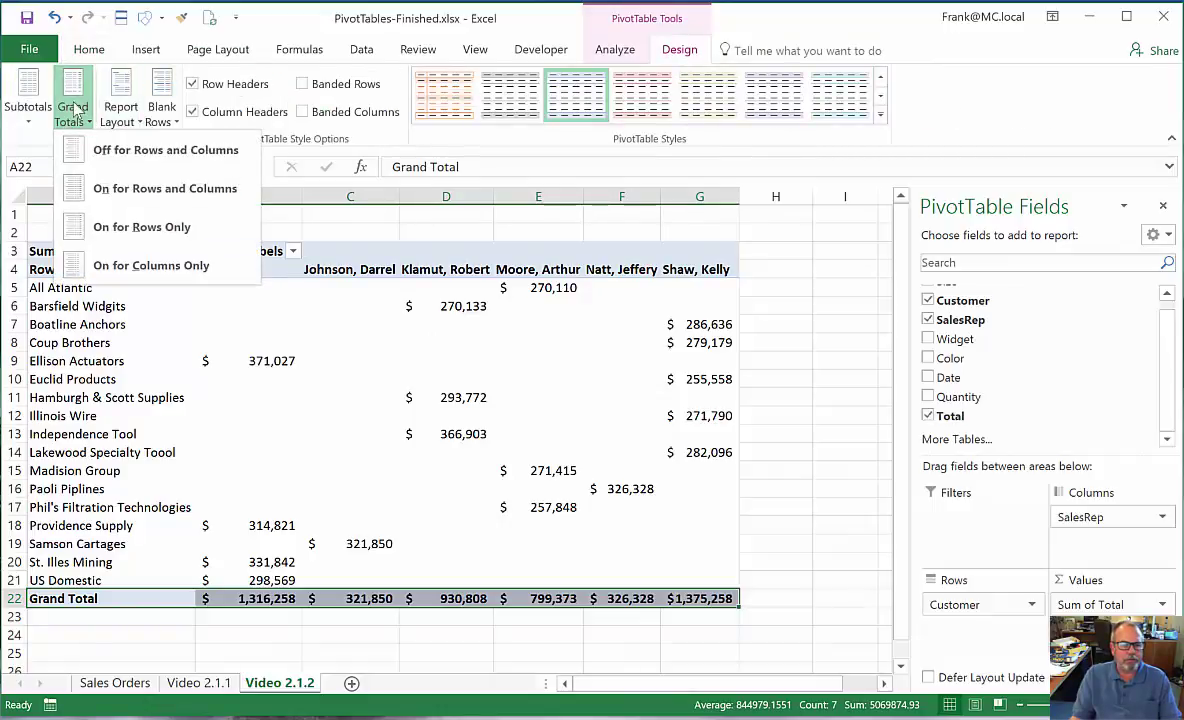
click(165, 189)
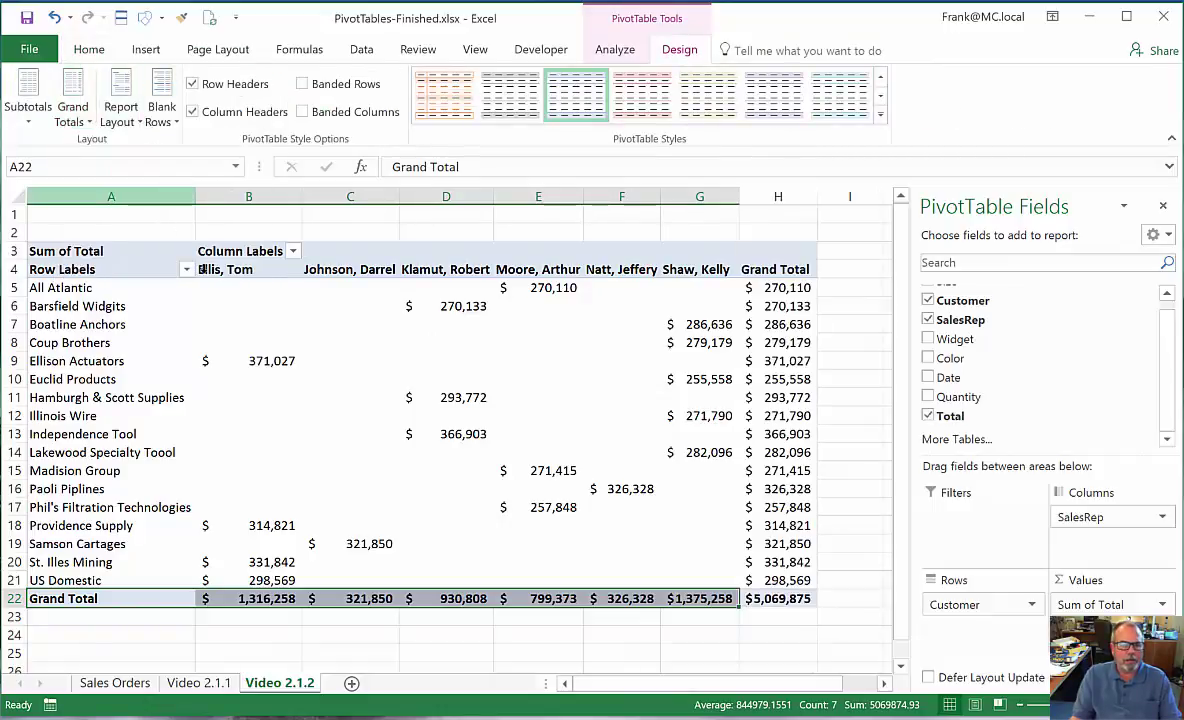
click(243, 378)
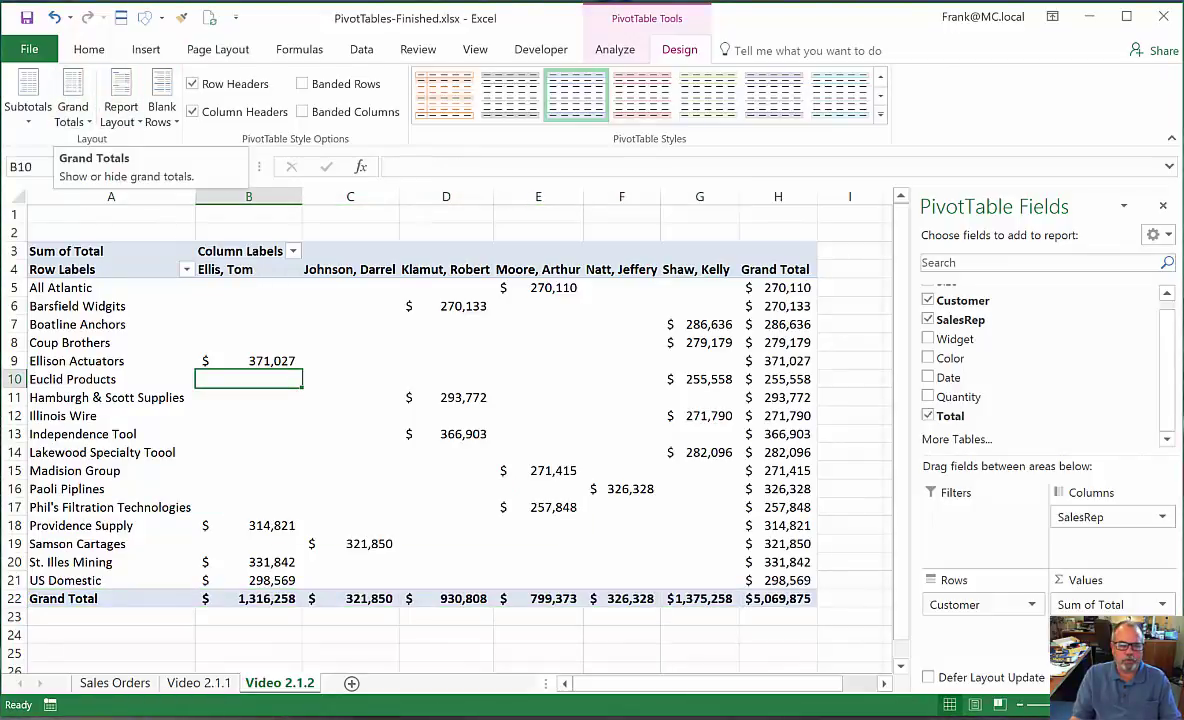
- Remove SalesRep from Columns and nest Size under Customer in Rows
click(446, 324)
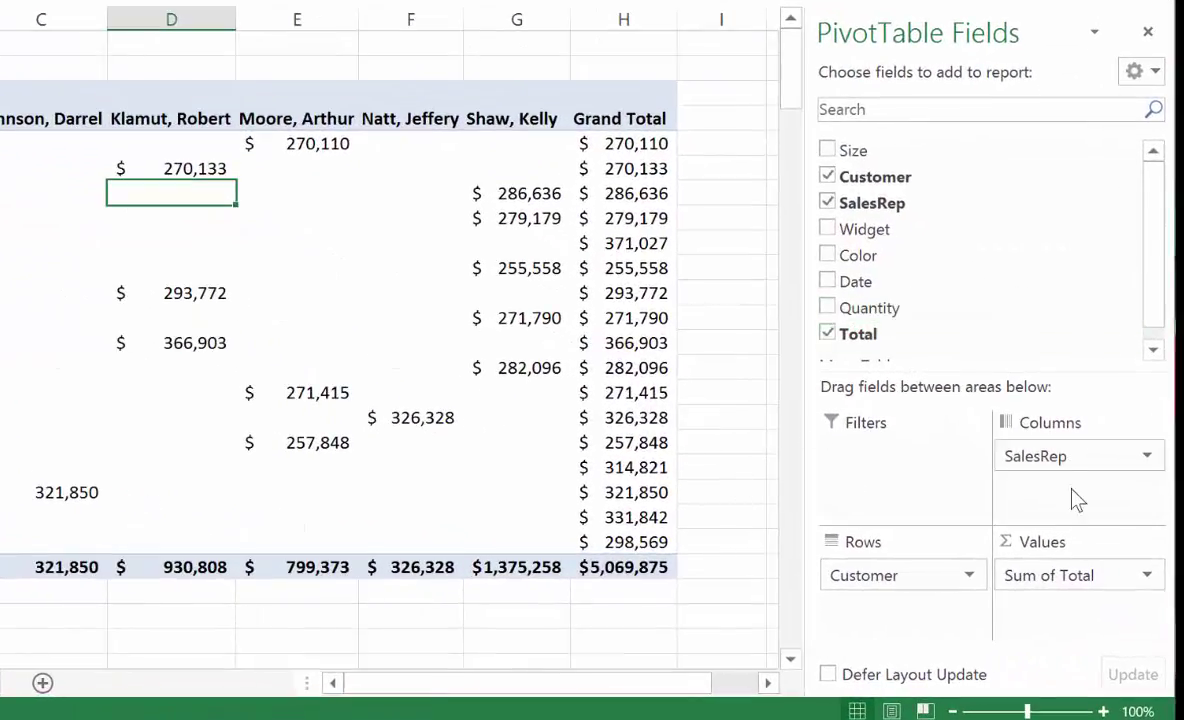
drag(1060, 458, 715, 540)
drag(840, 150, 870, 610)
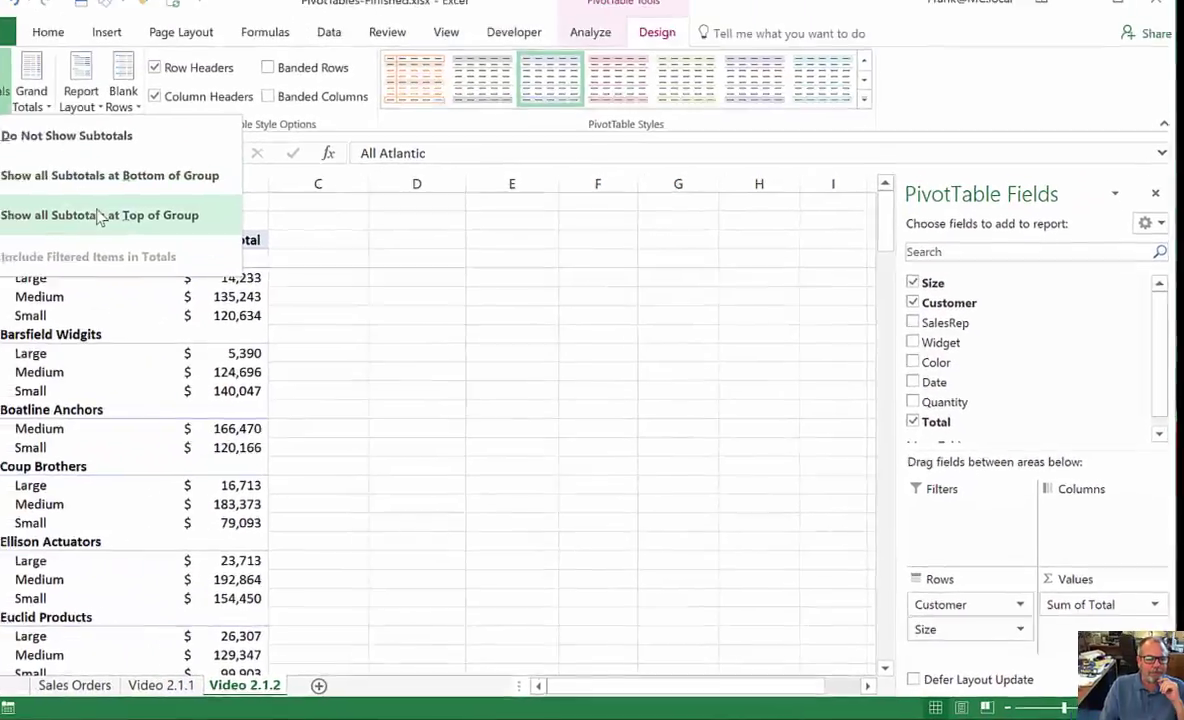
- Show customer subtotals at the top of each group and check All Atlantic's size values
click(100, 212)
click(268, 274)
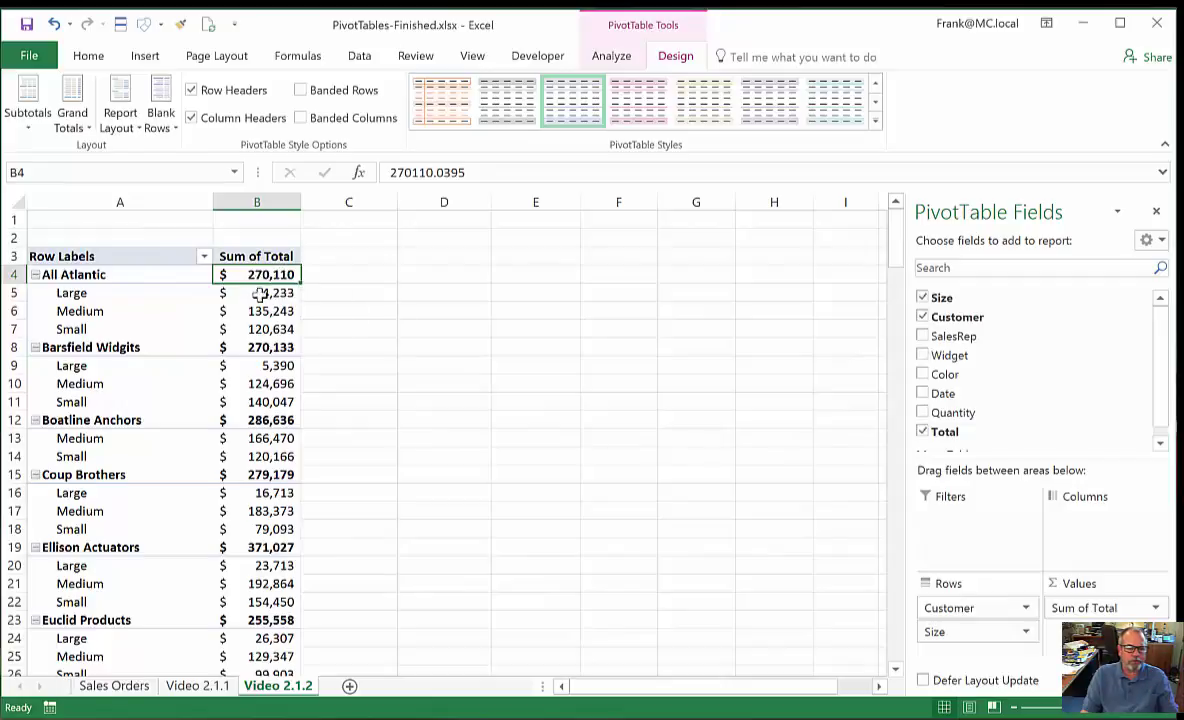
click(290, 293)
click(296, 329)
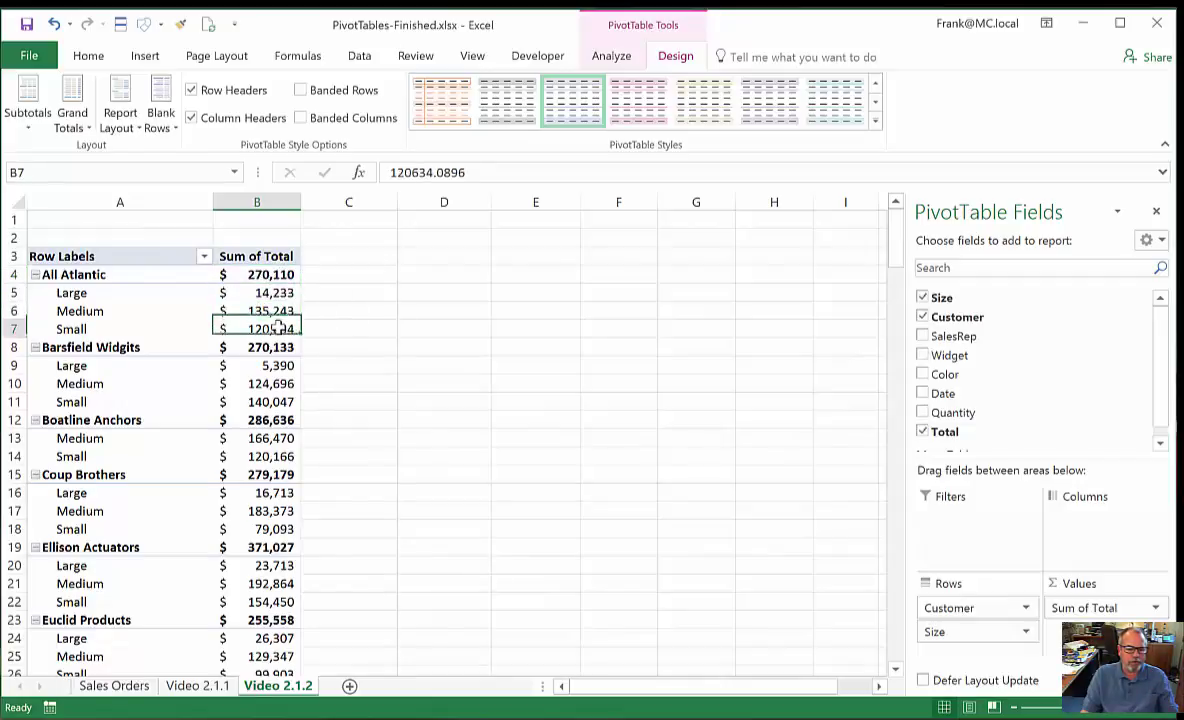
click(262, 276)
- Move subtotals to the bottom of each group and review each customer's Total row
click(32, 116)
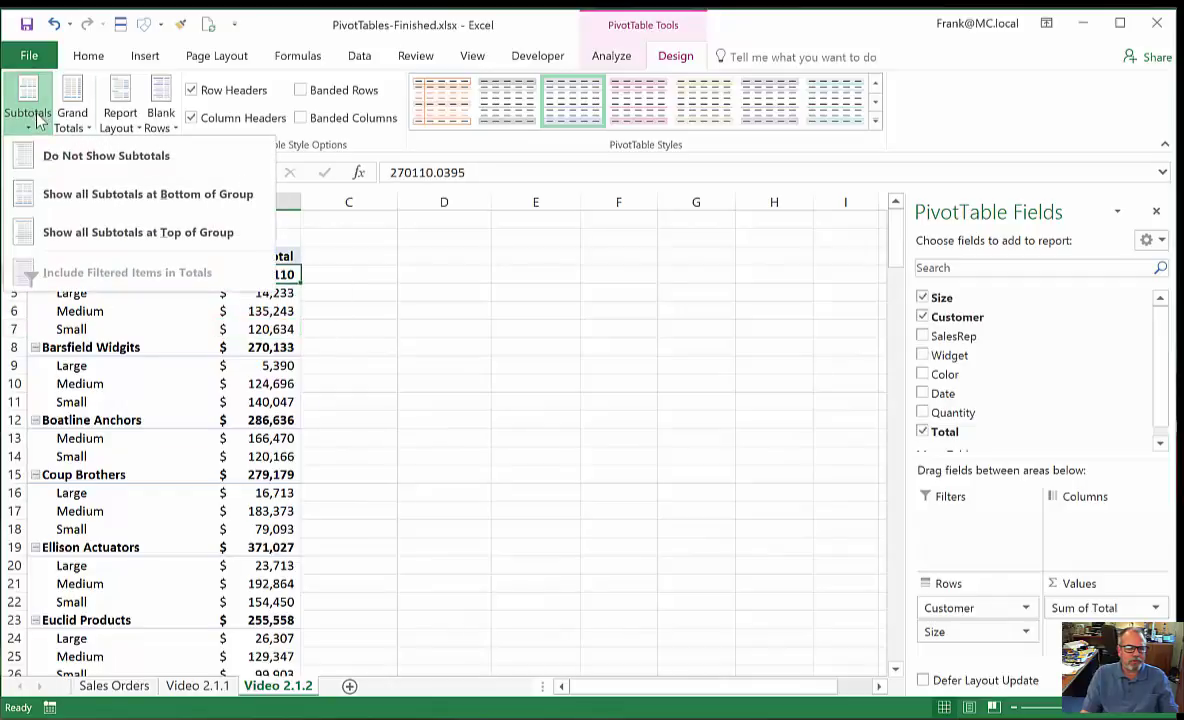
click(120, 200)
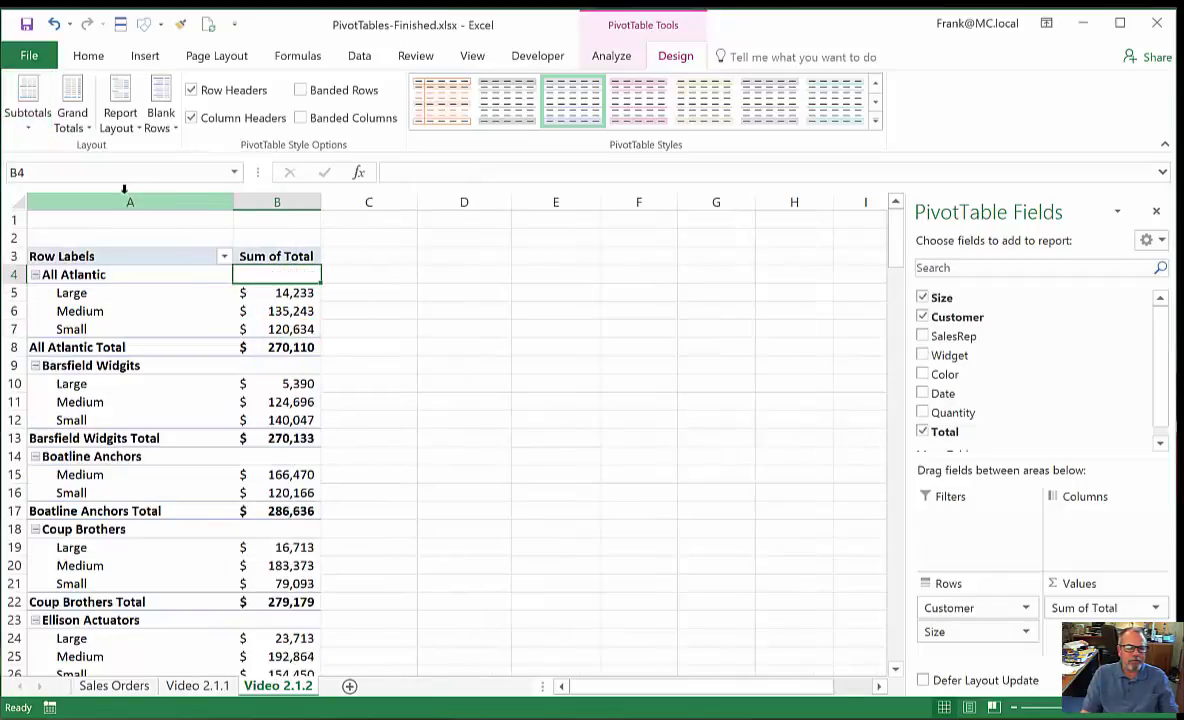
click(275, 345)
drag(87, 347, 270, 347)
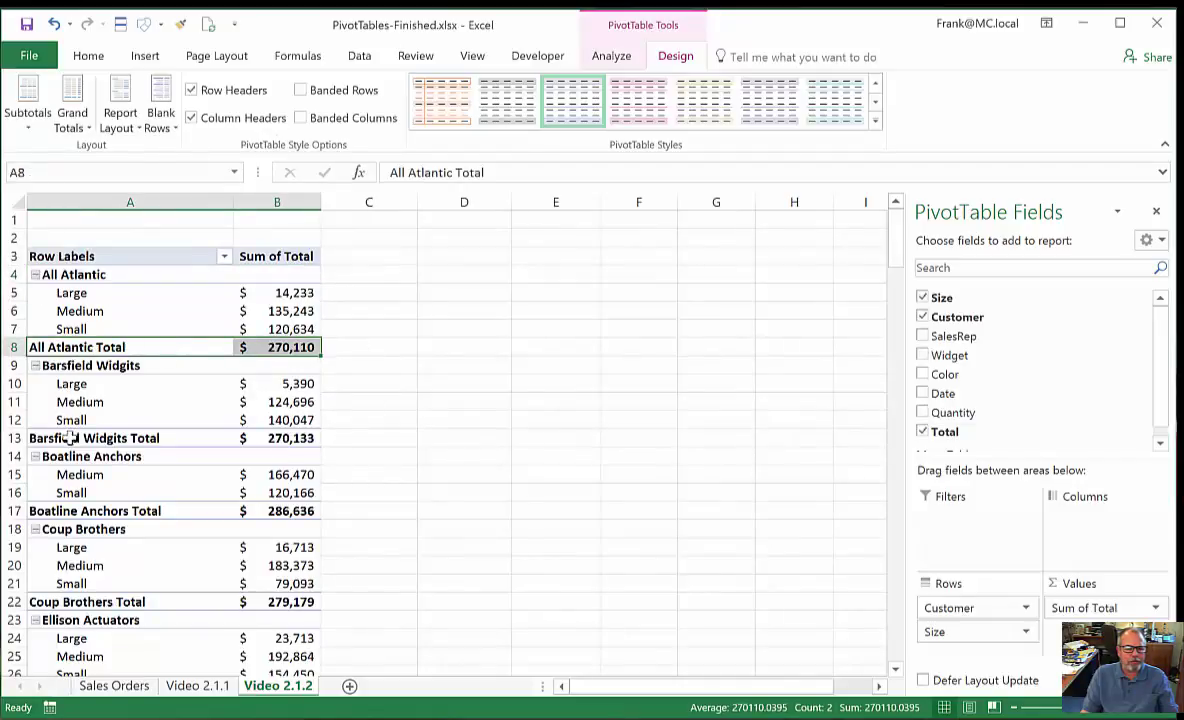
drag(68, 438, 203, 439)
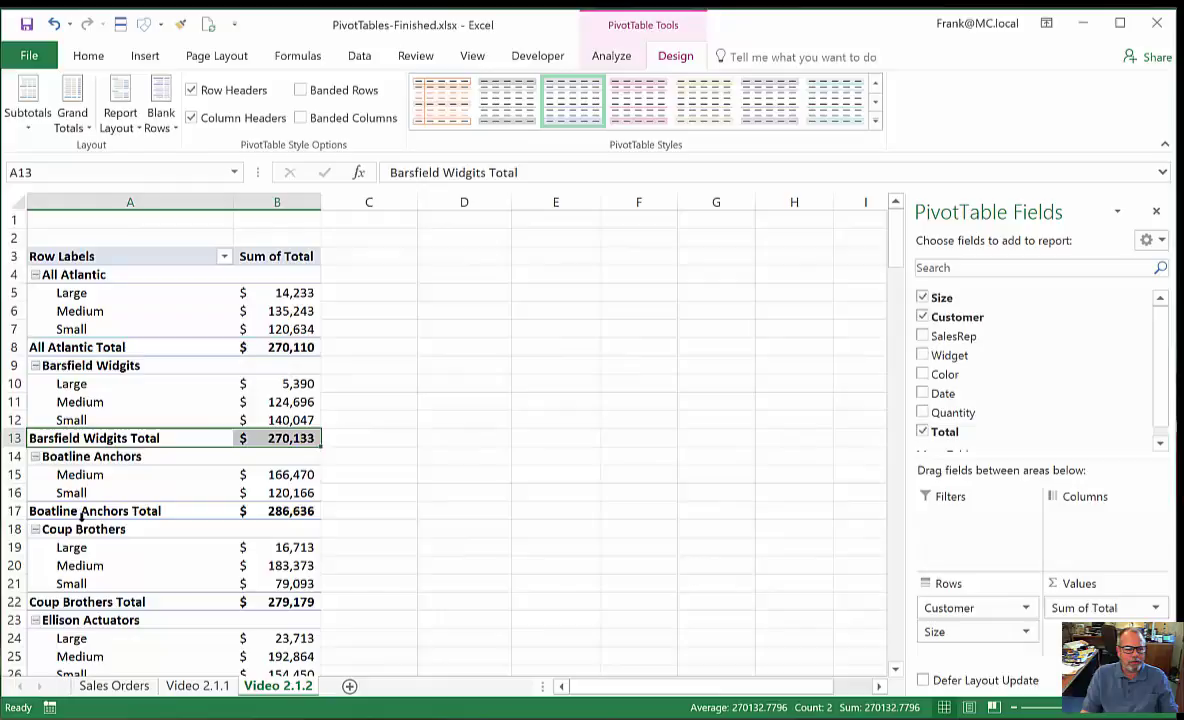
drag(62, 602, 265, 602)
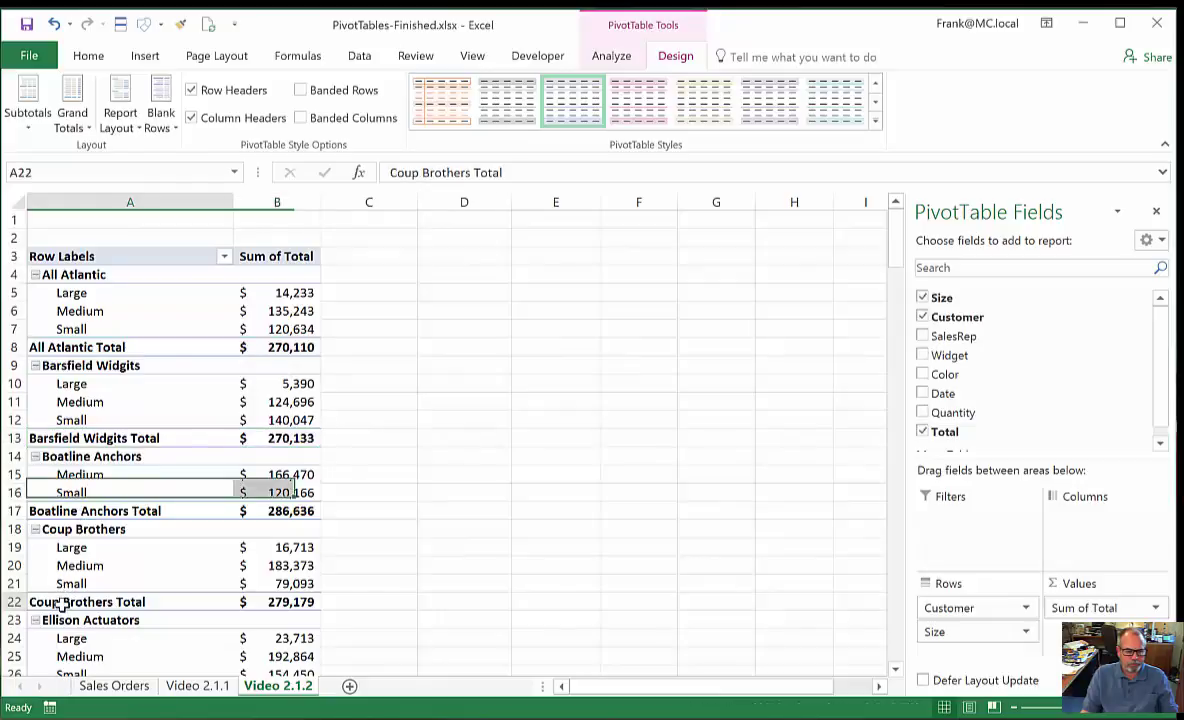
click(153, 310)
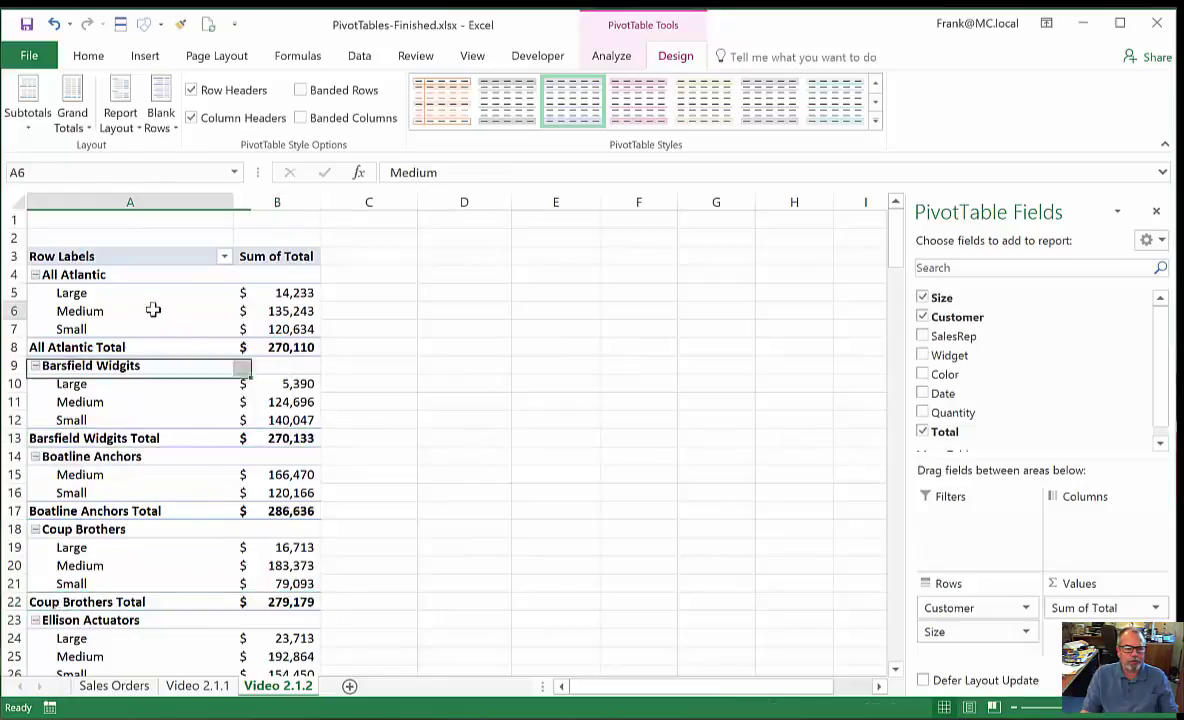
- Insert a blank line after each customer group and check the new blank rows
click(164, 111)
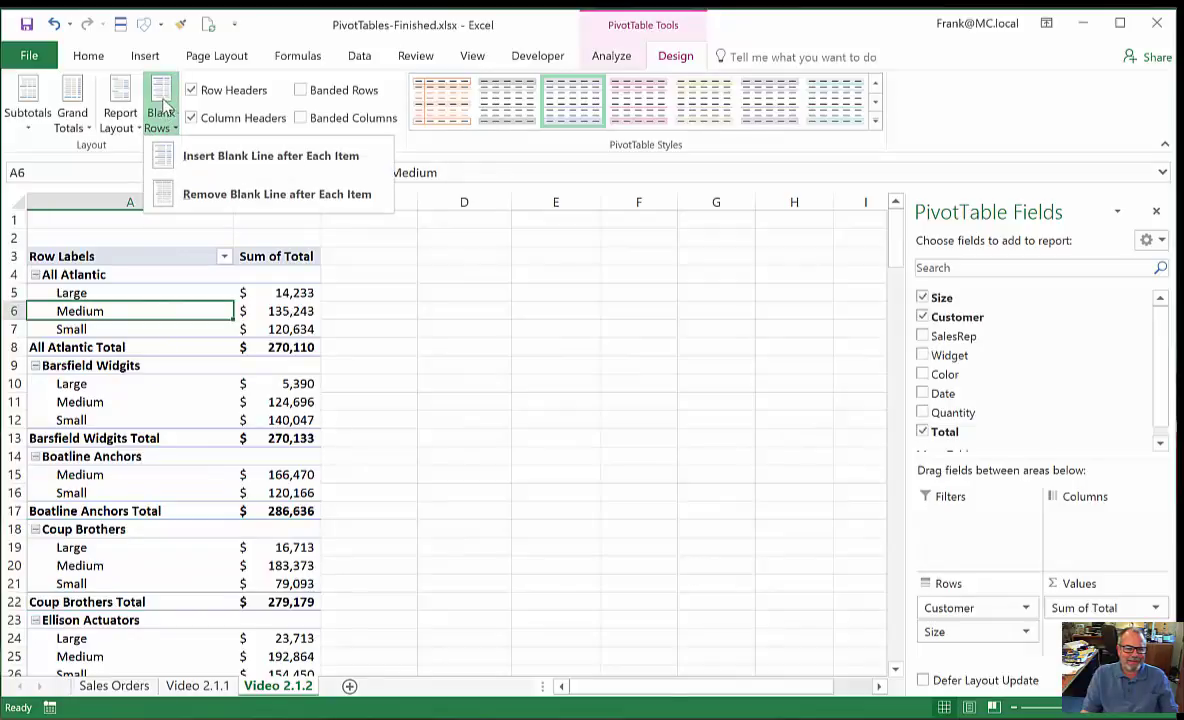
click(327, 160)
click(50, 368)
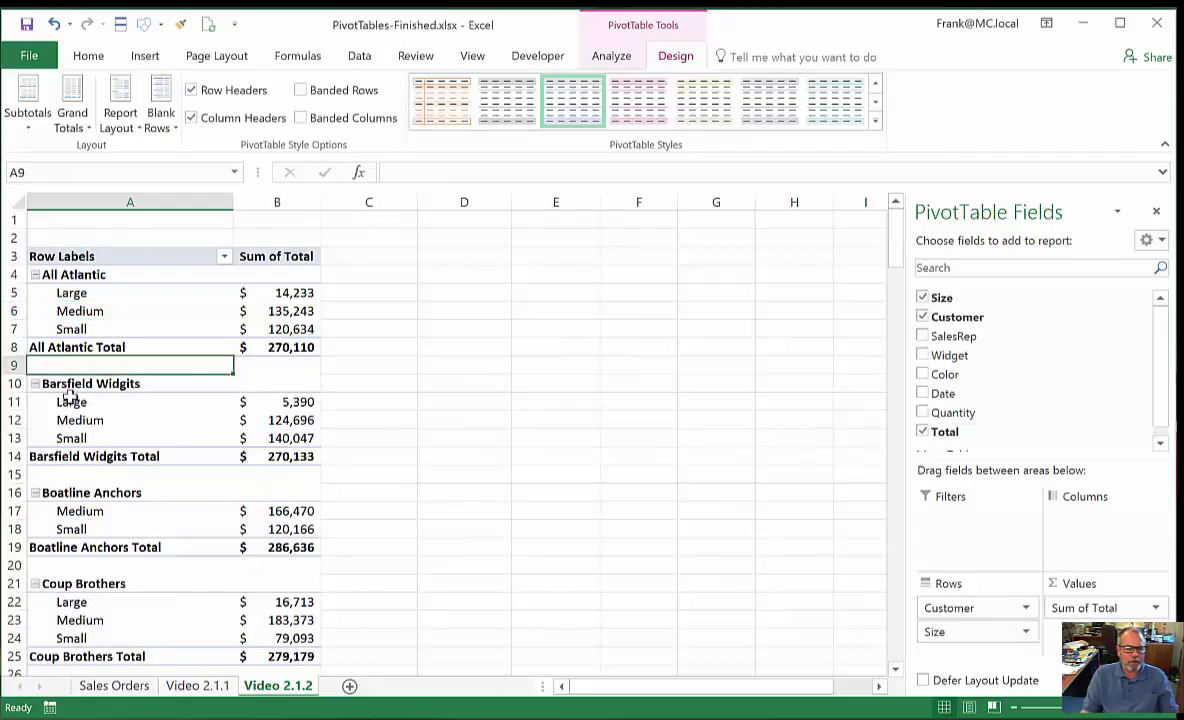
click(80, 474)
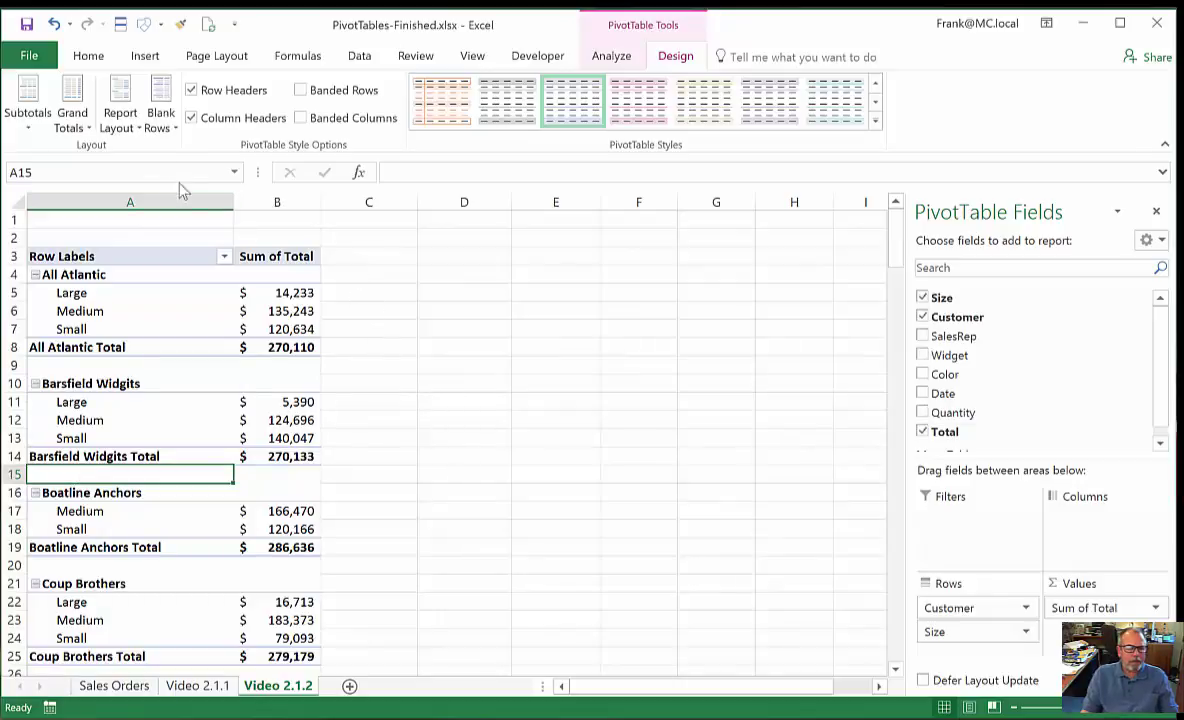
- Try the Compact, Outline and Repeat All Item Labels report layouts on the pivot
click(118, 92)
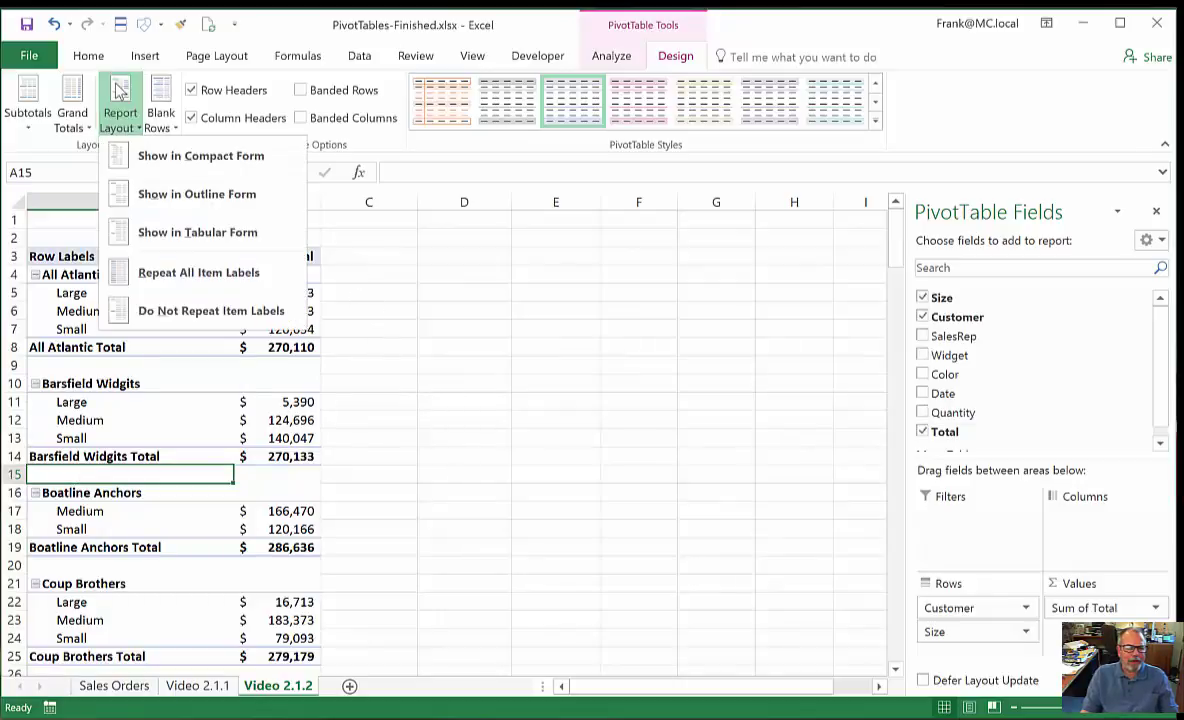
click(195, 156)
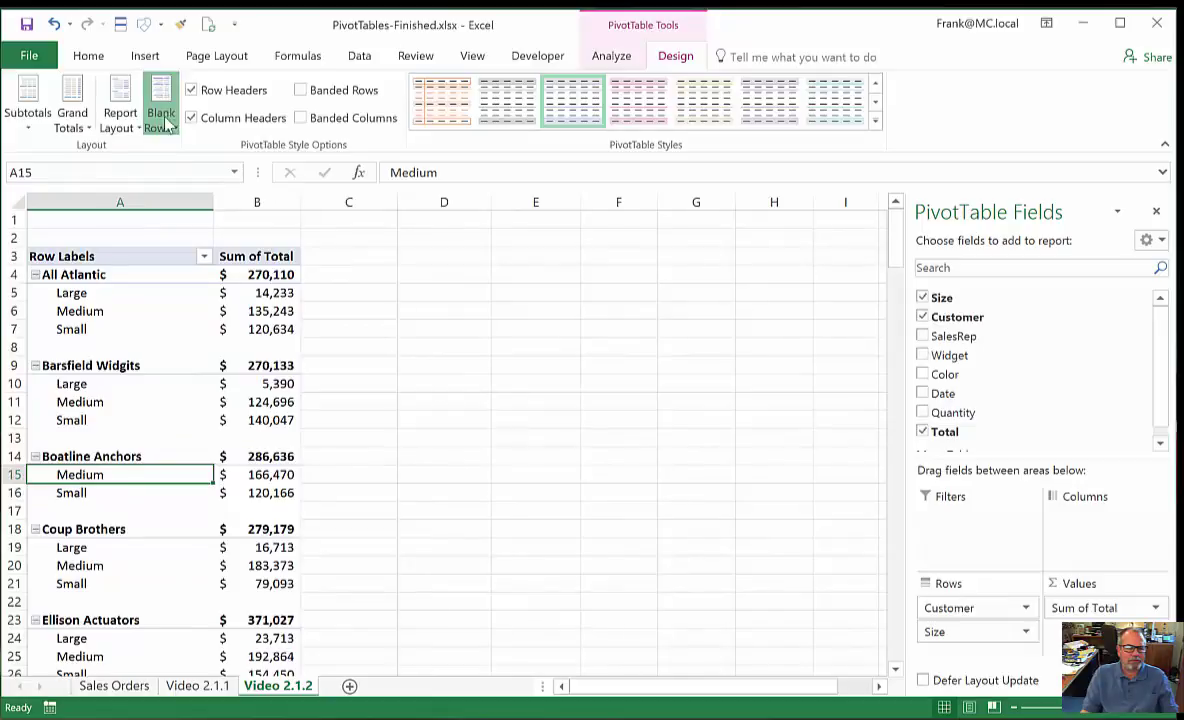
click(160, 110)
click(120, 115)
click(164, 188)
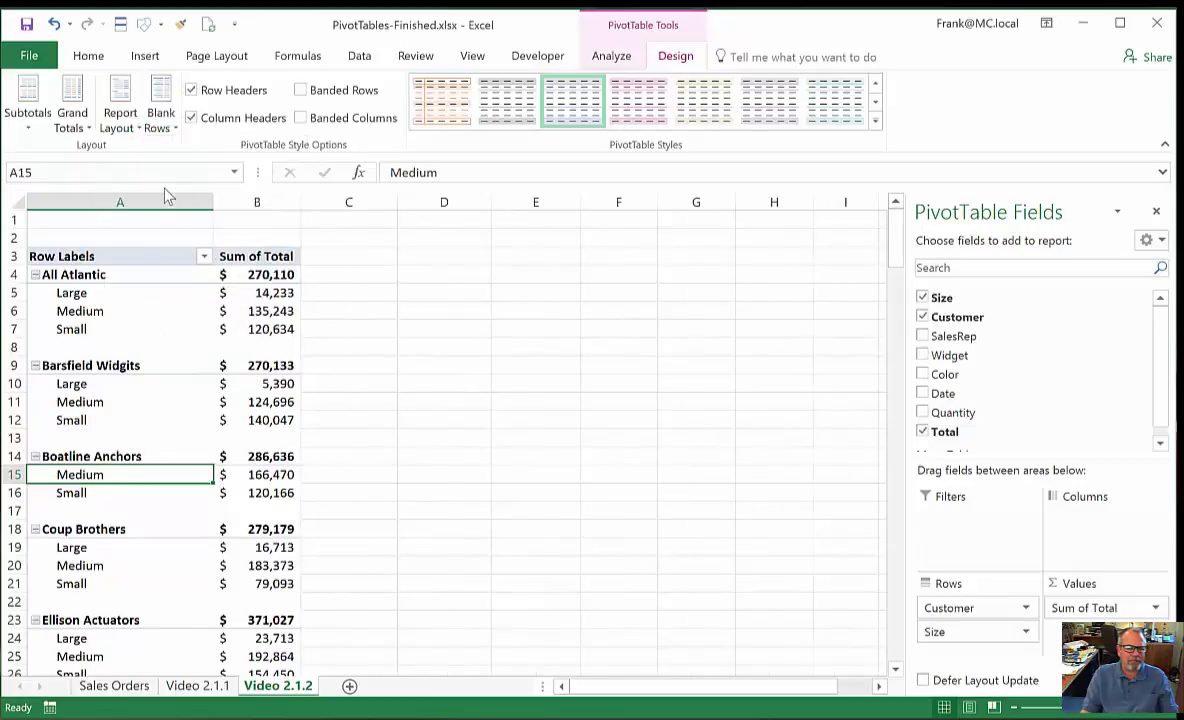
click(118, 92)
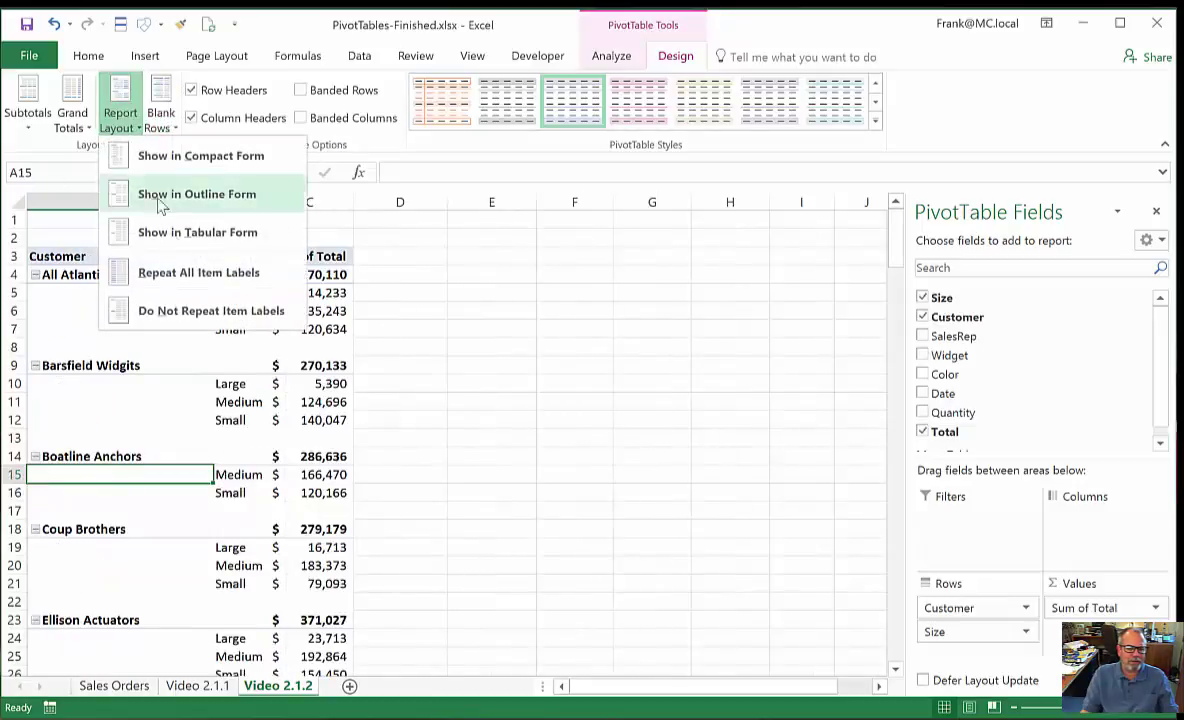
click(152, 268)
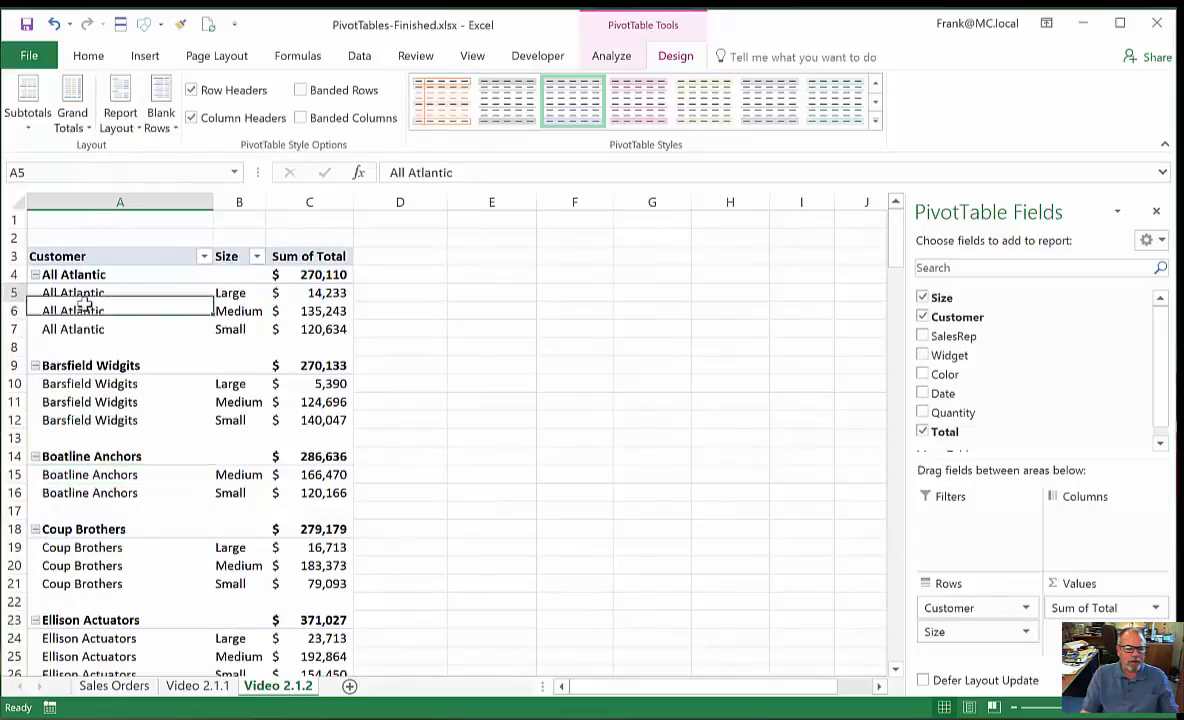
- Return the pivot to Compact Form layout
drag(82, 304, 82, 325)
click(117, 113)
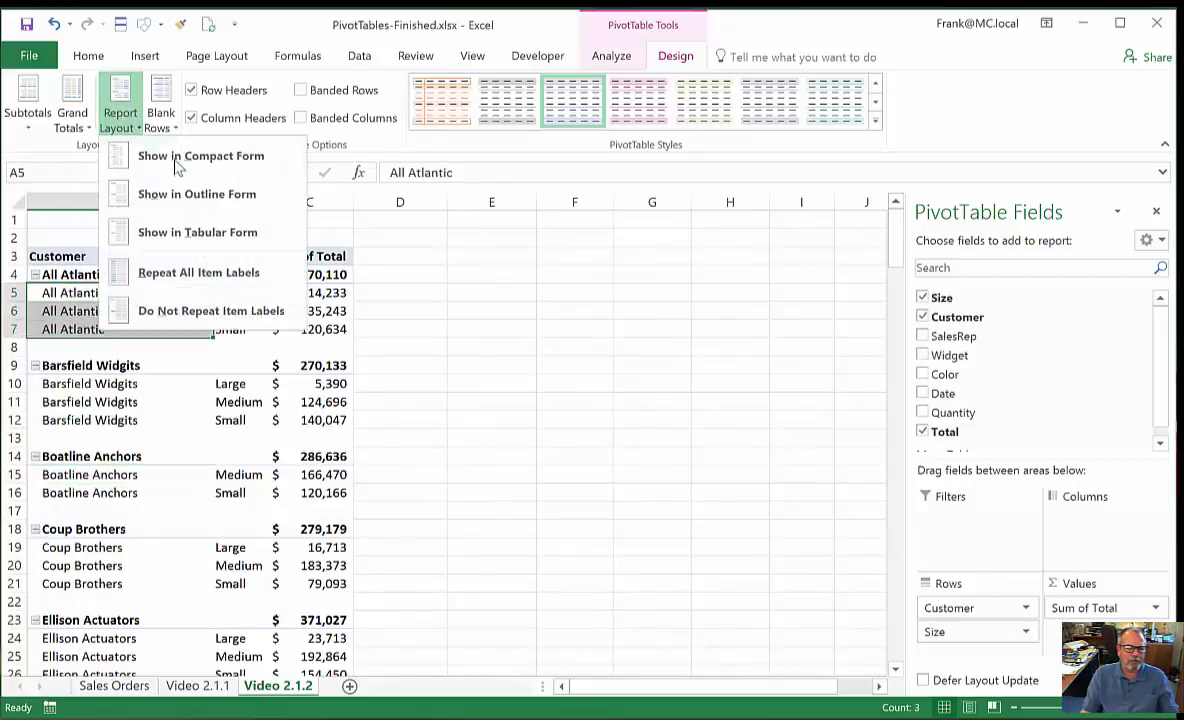
click(176, 157)
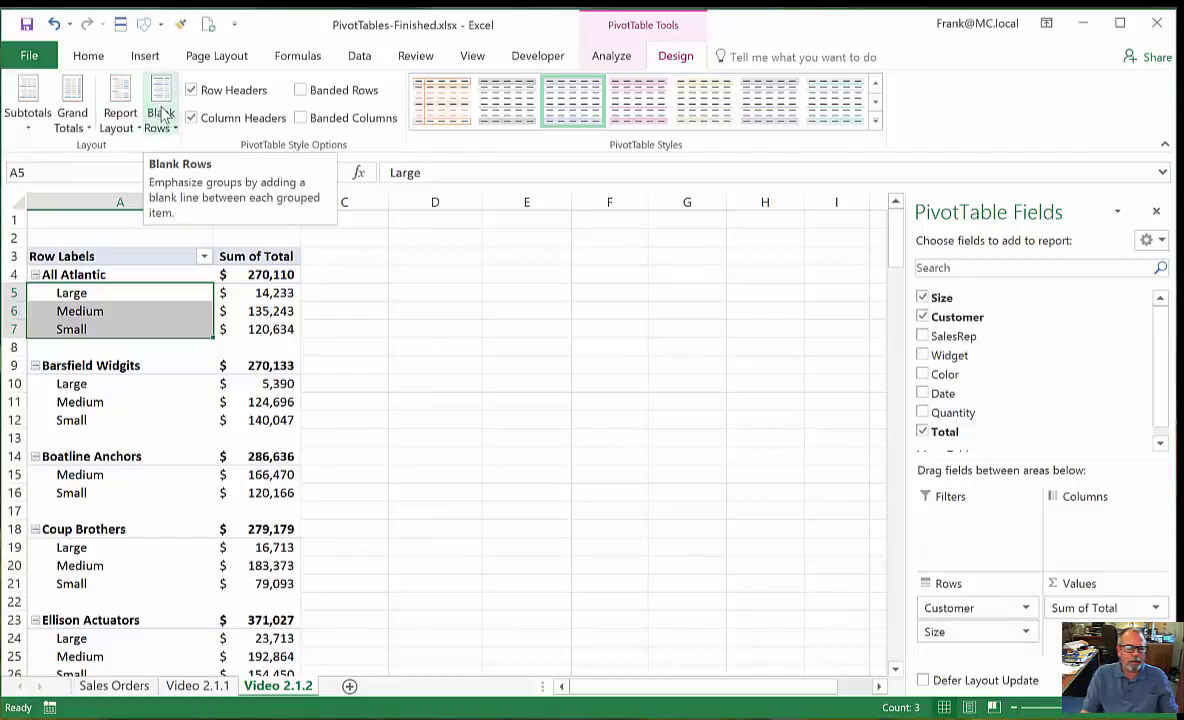
click(163, 115)
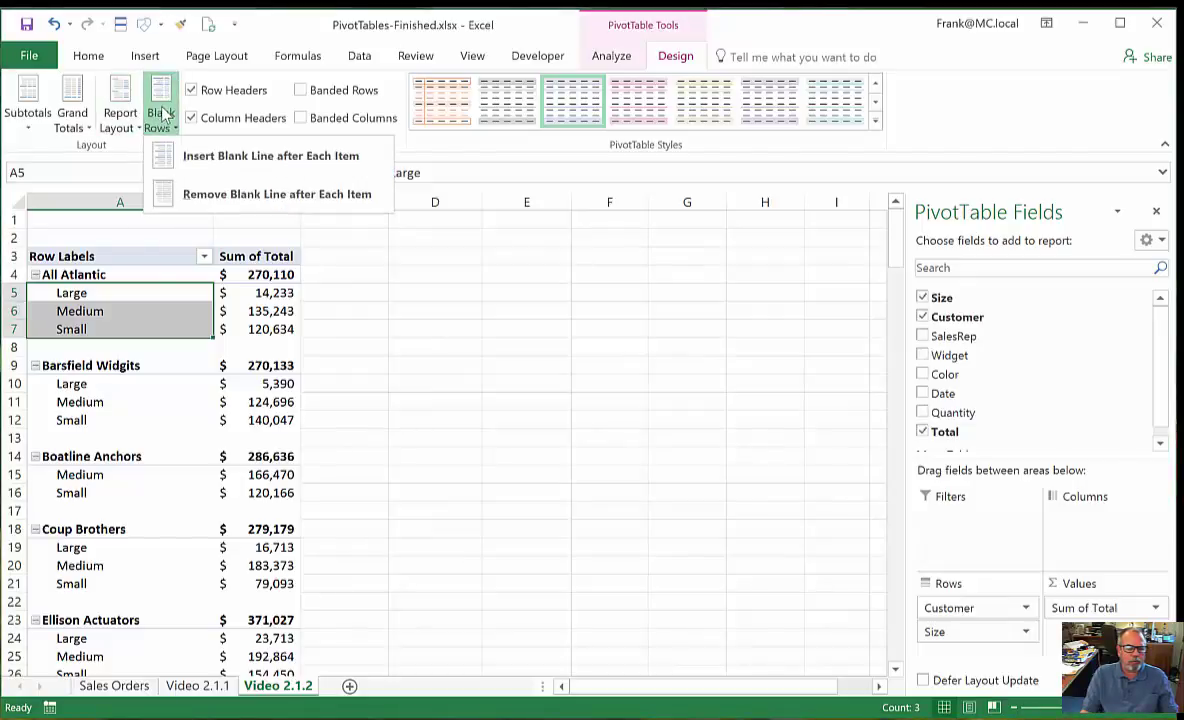
click(192, 160)
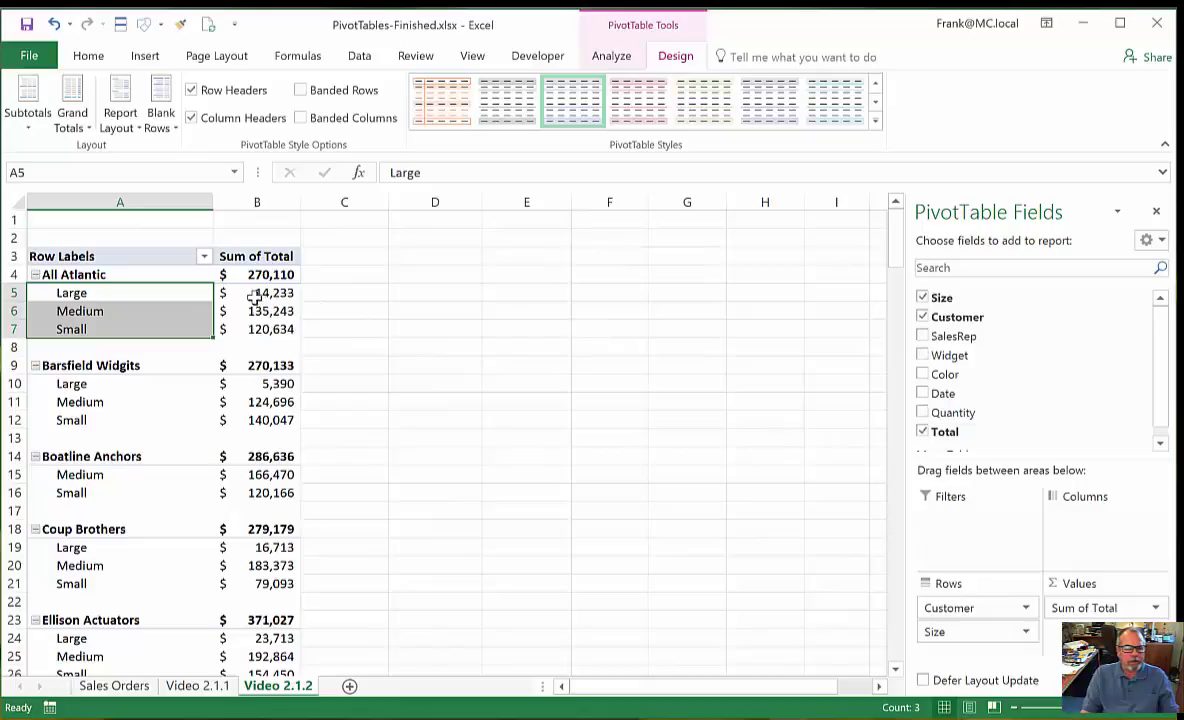
click(216, 311)
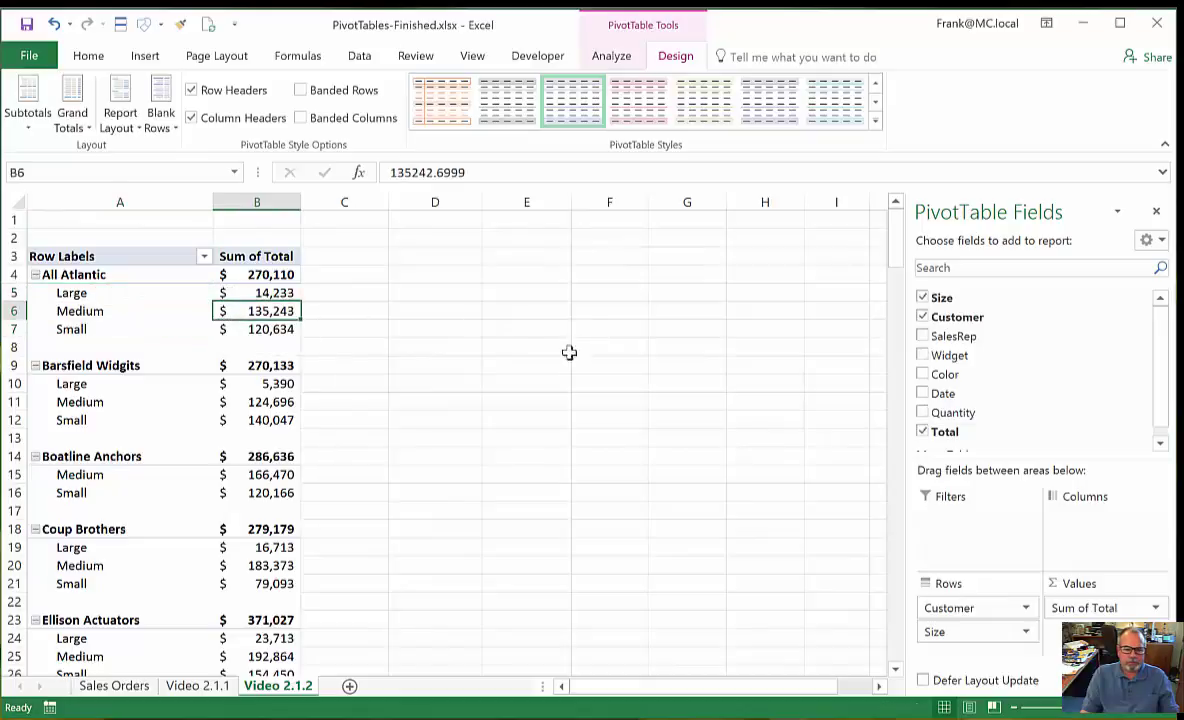